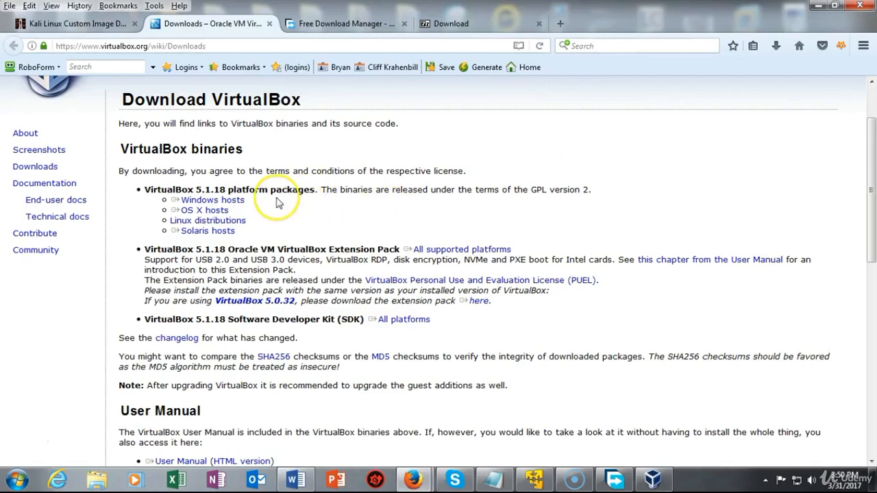
Point out the Windows and OS X host installer downloads, then switch to the Free Download Manager site
{"action": "left_click", "coordinate": [206, 200]}
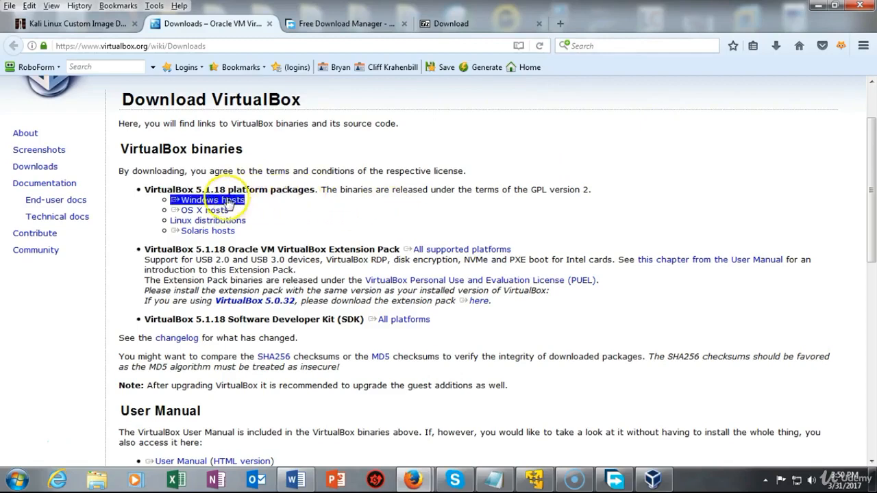
{"action": "left_click", "coordinate": [239, 200]}
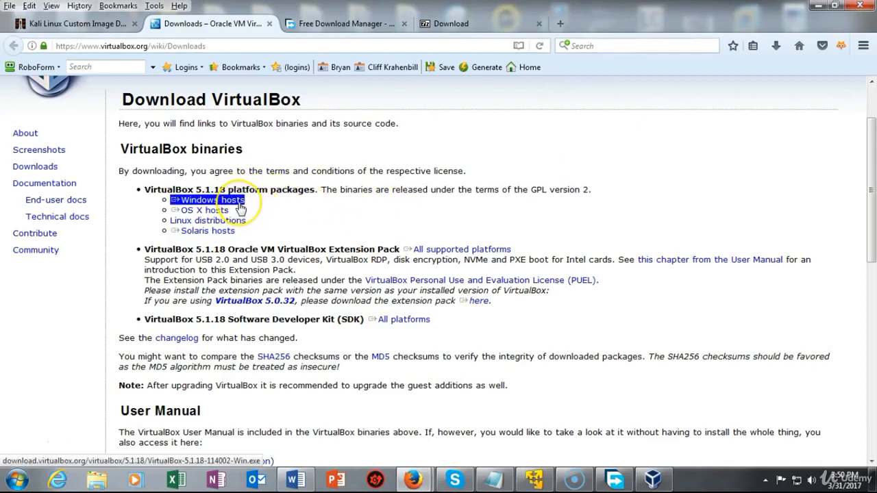
{"action": "left_click", "coordinate": [221, 211]}
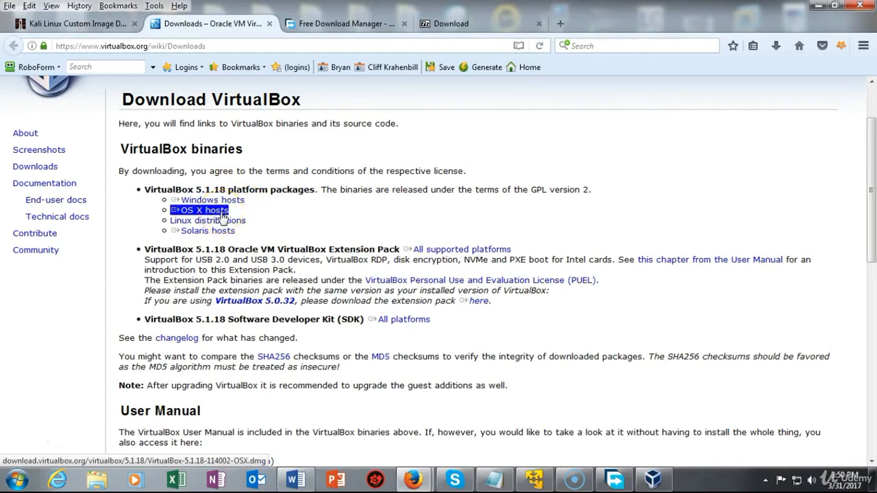
{"action": "left_click", "coordinate": [283, 214]}
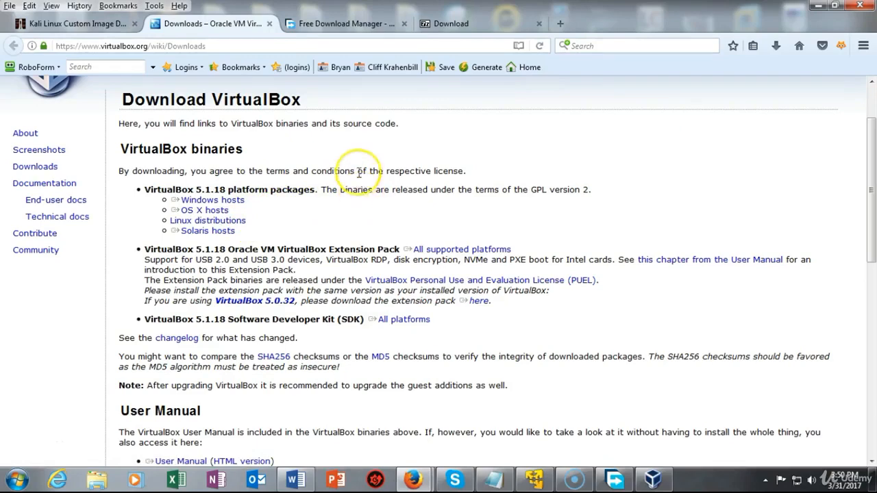
{"action": "left_click", "coordinate": [337, 24]}
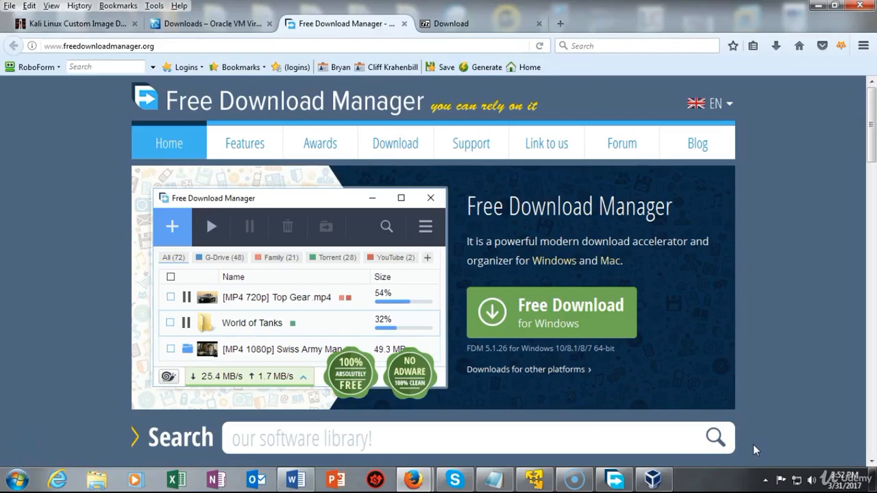
Switch Firefox to the Kali Linux custom images page
{"action": "left_click", "coordinate": [76, 24]}
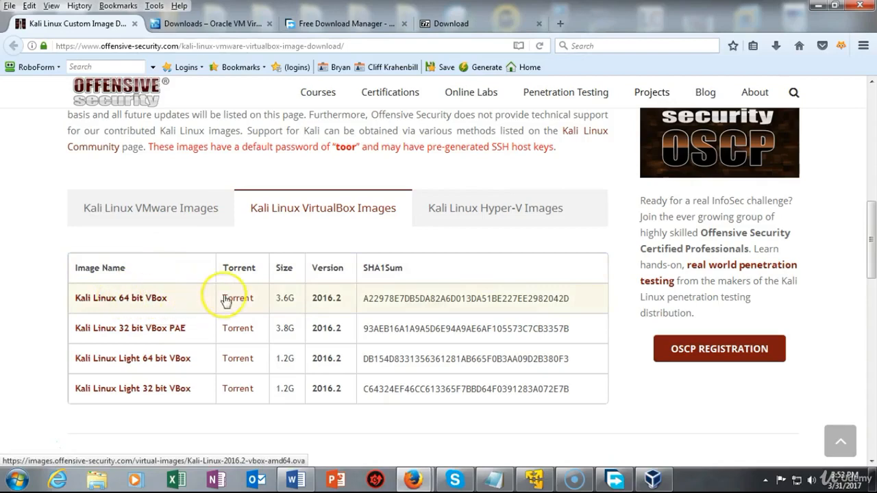
Copy the Kali Linux 64 bit VBox link location and bring Free Download Manager forward
{"action": "left_click", "coordinate": [614, 480]}
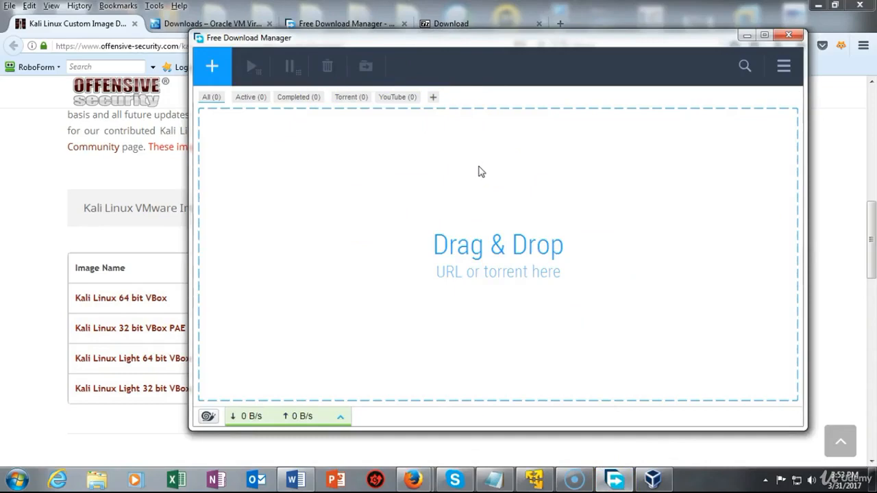
{"action": "left_click", "coordinate": [50, 215]}
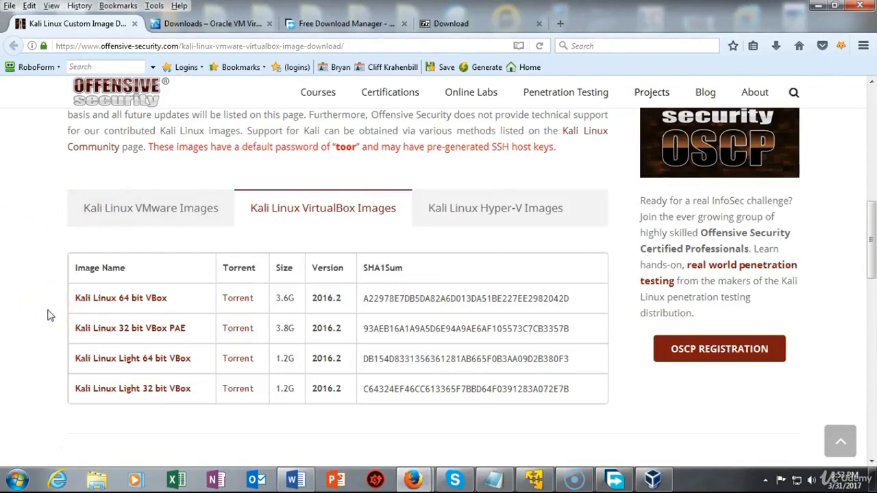
{"action": "left_click", "coordinate": [142, 302]}
{"action": "right_click", "coordinate": [143, 301]}
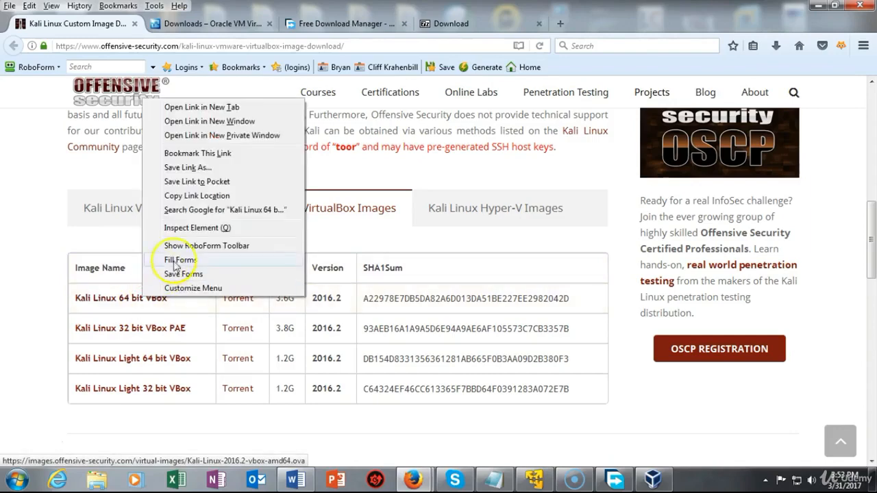
{"action": "left_click", "coordinate": [204, 197]}
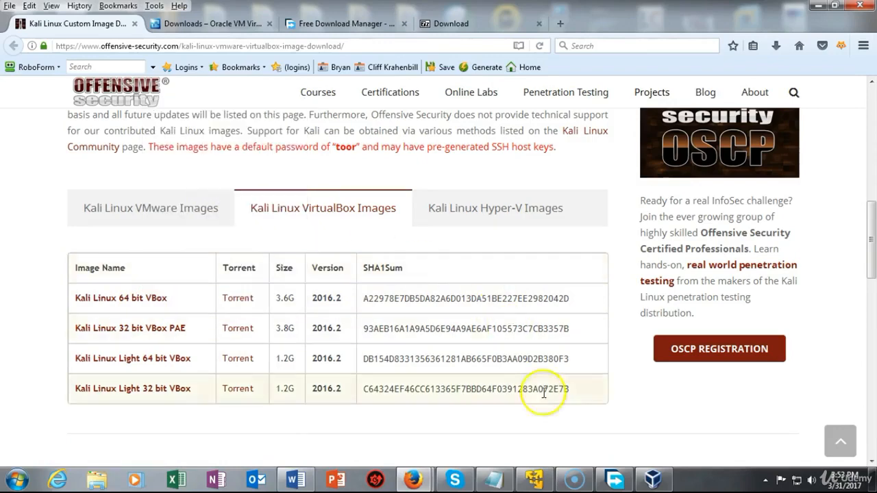
{"action": "left_click", "coordinate": [615, 480]}
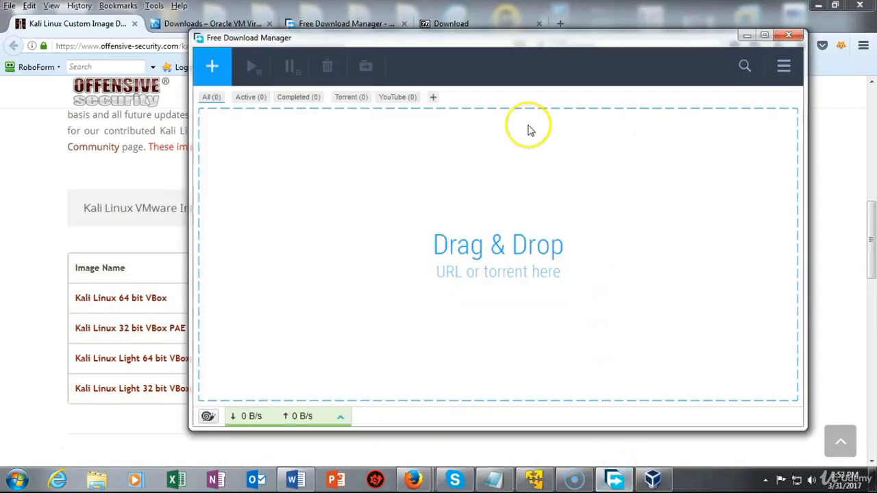
Add the copied URL in FDM and download Kali-Linux-2016.2-vbox-amd64.ova to E:\Downloads
{"action": "left_click", "coordinate": [214, 66]}
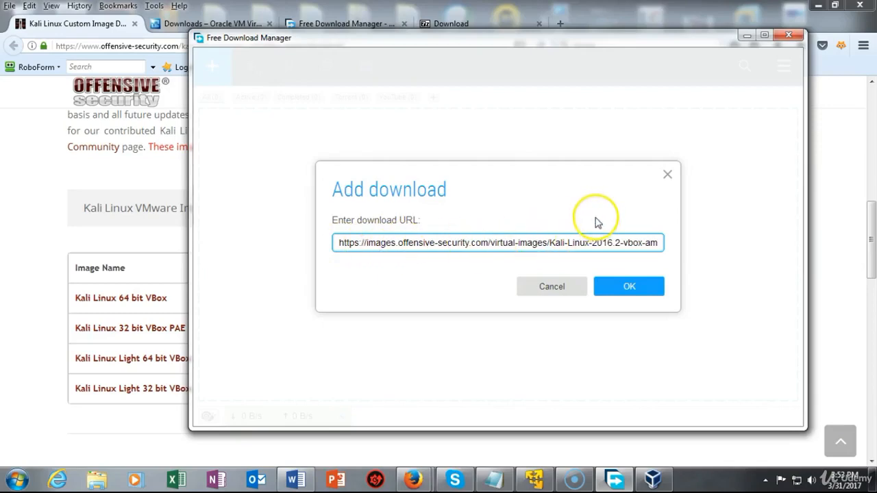
{"action": "left_click", "coordinate": [629, 288]}
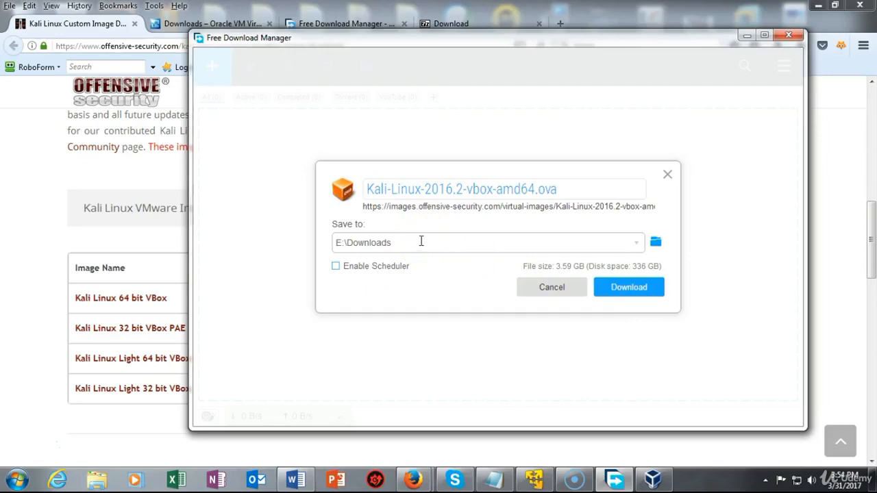
{"action": "left_click", "coordinate": [418, 228]}
{"action": "left_click", "coordinate": [623, 289]}
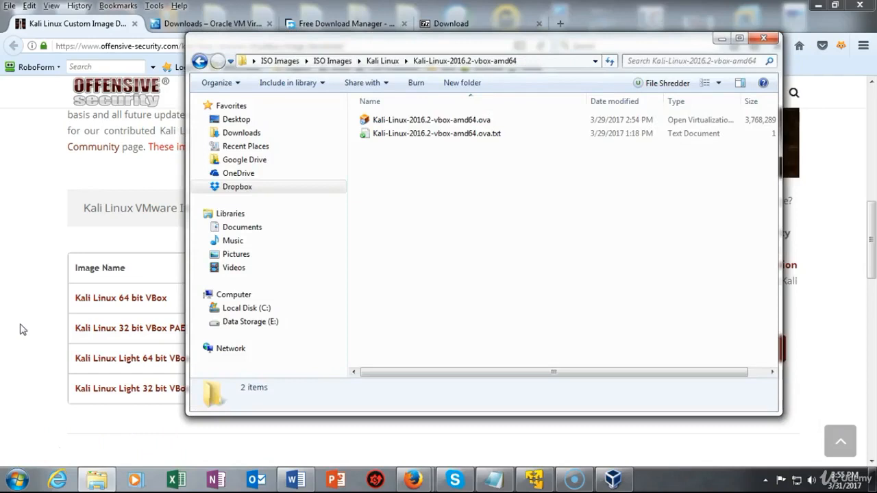
Open Kali-Linux-2016.2-vbox-amd64.ova from Explorer into VirtualBox's Import Virtual Appliance dialog
{"action": "mouse_move", "coordinate": [93, 484]}
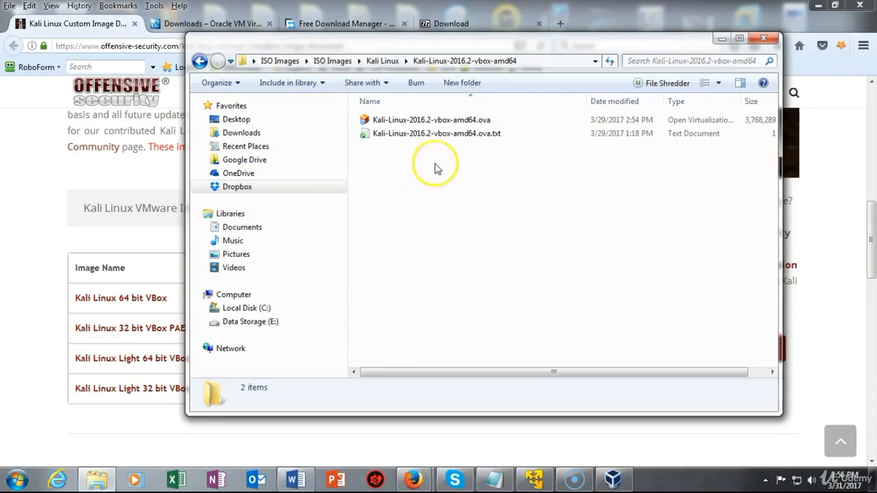
{"action": "left_click", "coordinate": [437, 120]}
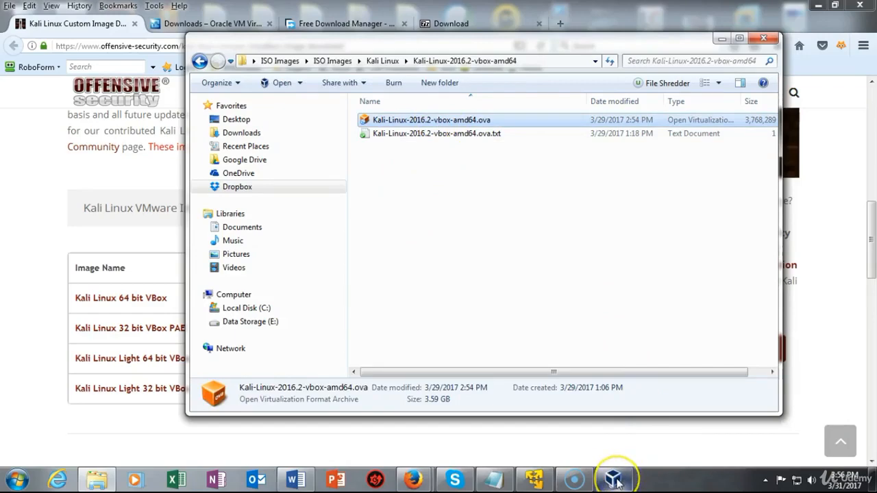
{"action": "mouse_move", "coordinate": [617, 483]}
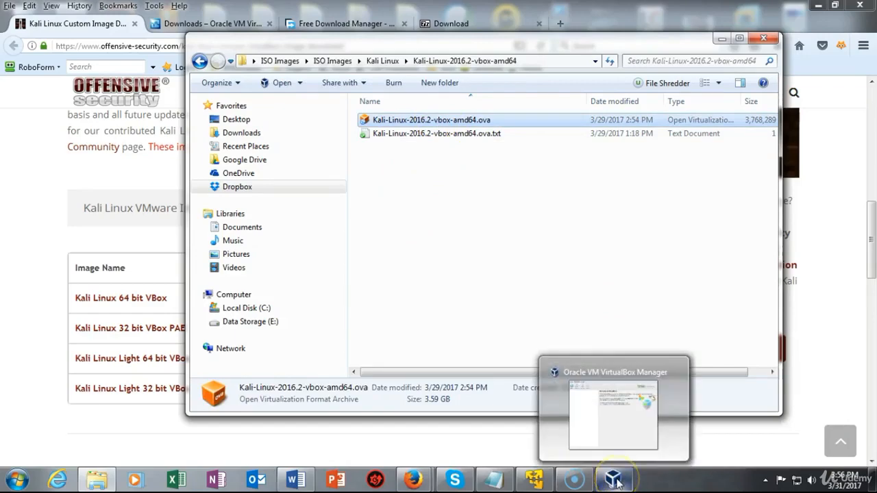
{"action": "double_click", "coordinate": [409, 130]}
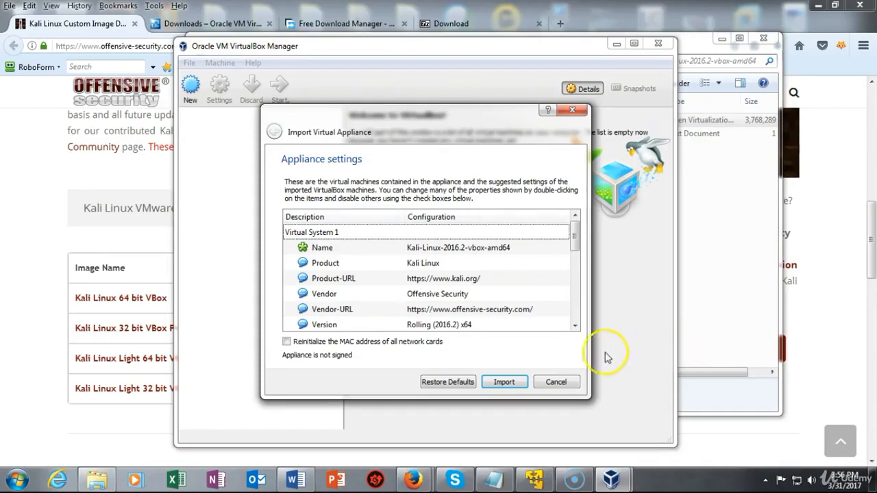
Import the Kali-Linux-2016.2-vbox-amd64 appliance as a Debian 64-bit machine with 2048 MB memory
{"action": "left_click", "coordinate": [502, 384]}
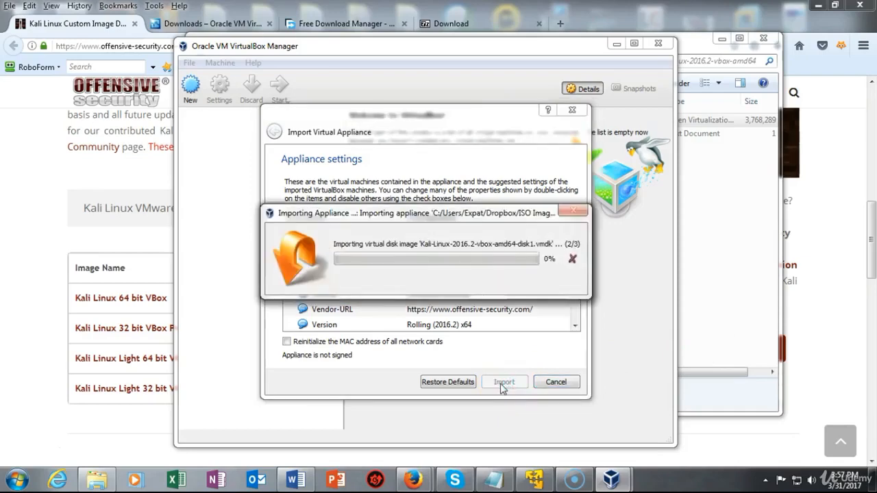
{"action": "left_click", "coordinate": [97, 443]}
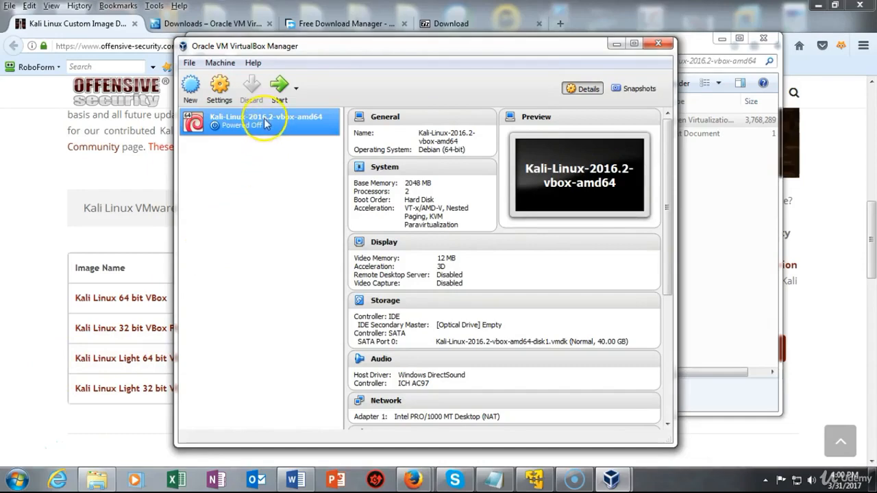
{"action": "left_click", "coordinate": [279, 86]}
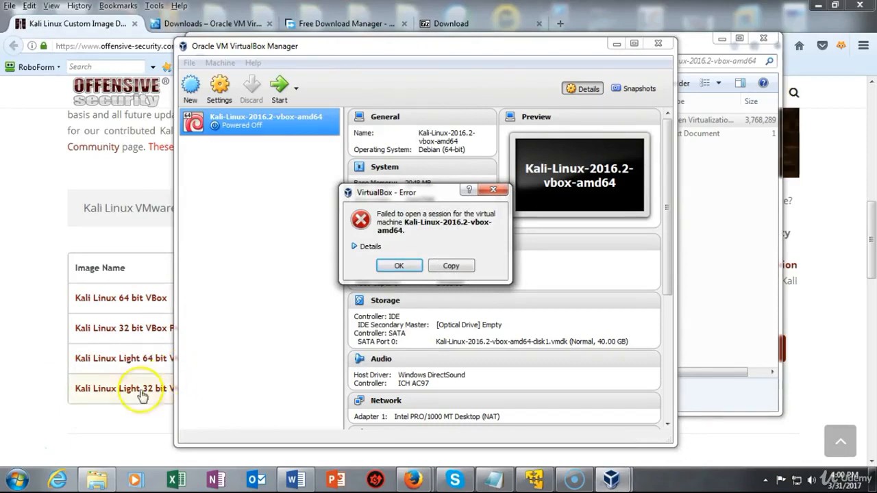
{"action": "left_click", "coordinate": [354, 247]}
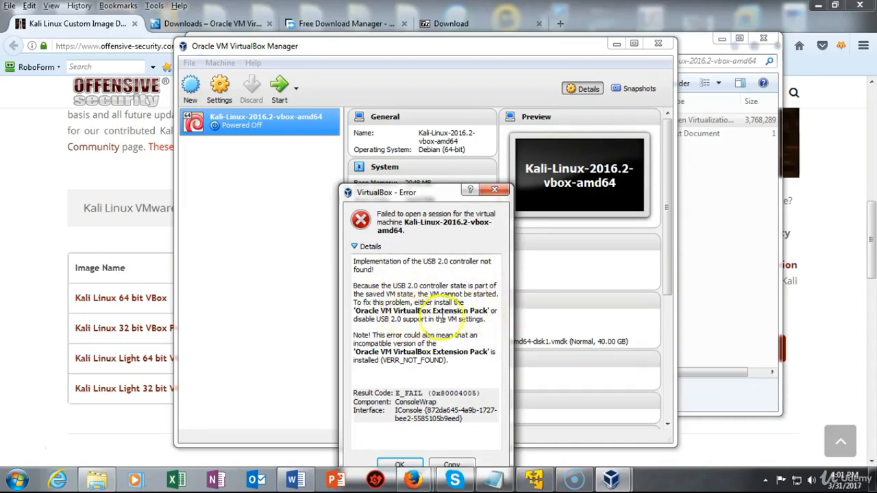
{"action": "left_click", "coordinate": [401, 465]}
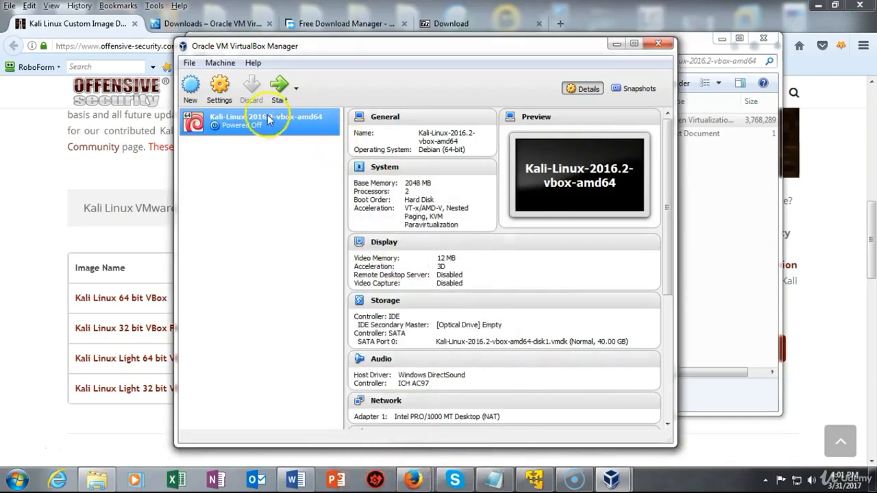
Uncheck Enable USB Controller in the Kali VM's settings and save them
{"action": "left_click", "coordinate": [224, 86]}
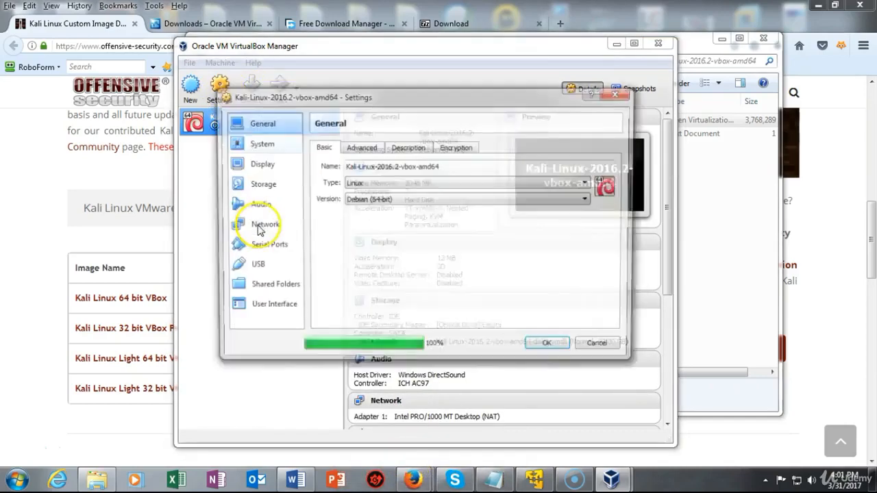
{"action": "left_click", "coordinate": [253, 265]}
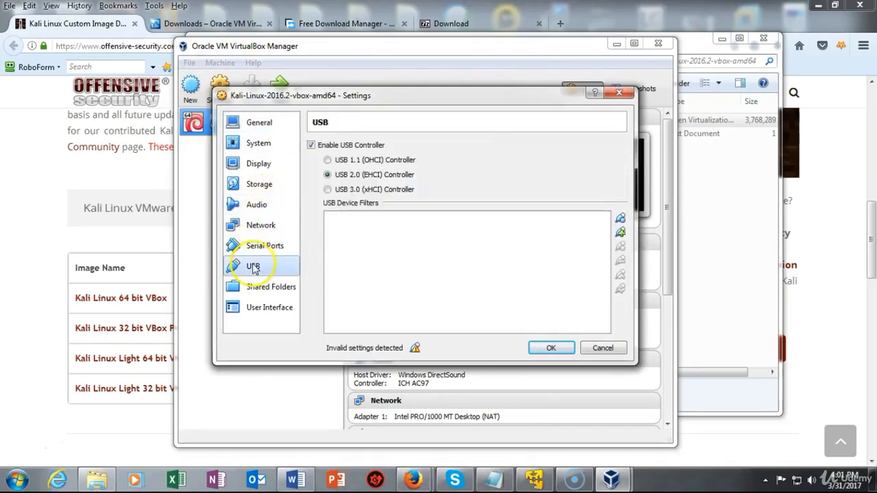
{"action": "left_click", "coordinate": [312, 146]}
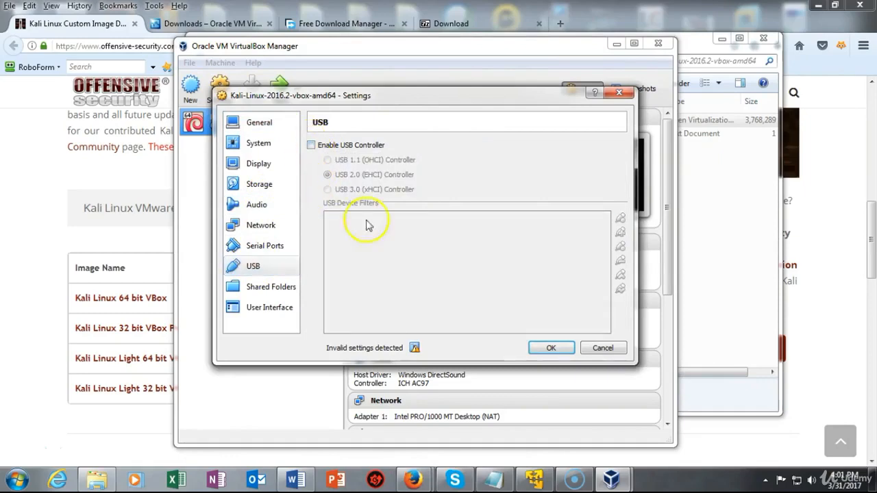
{"action": "left_click", "coordinate": [548, 349]}
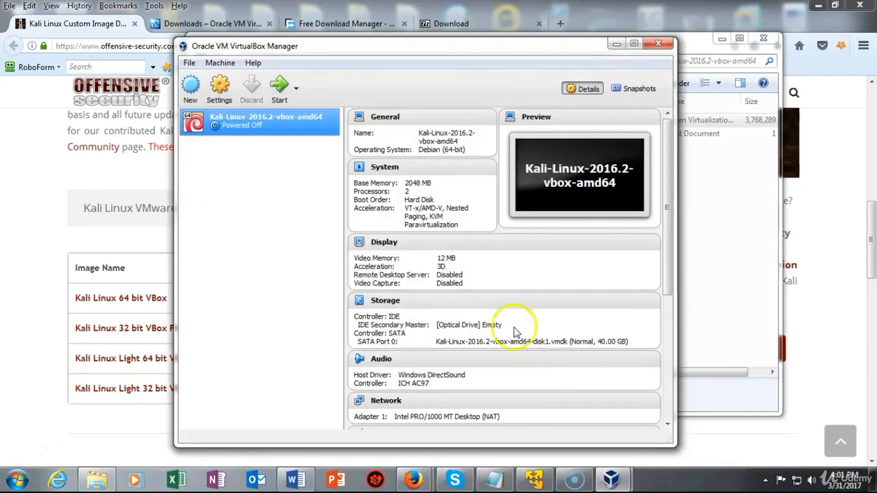
Start the Kali VM, centre its window, and dismiss the keyboard and mouse notices
{"action": "left_click", "coordinate": [279, 83]}
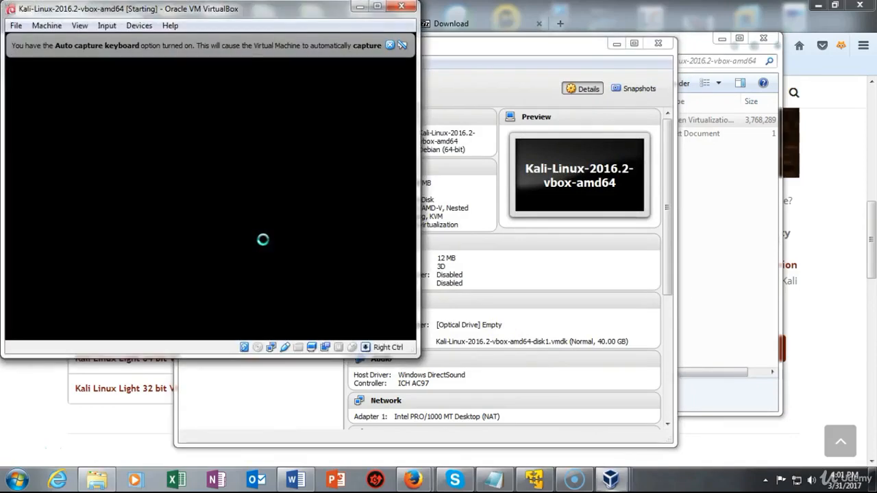
{"action": "left_click", "coordinate": [264, 237]}
{"action": "left_click", "coordinate": [302, 12]}
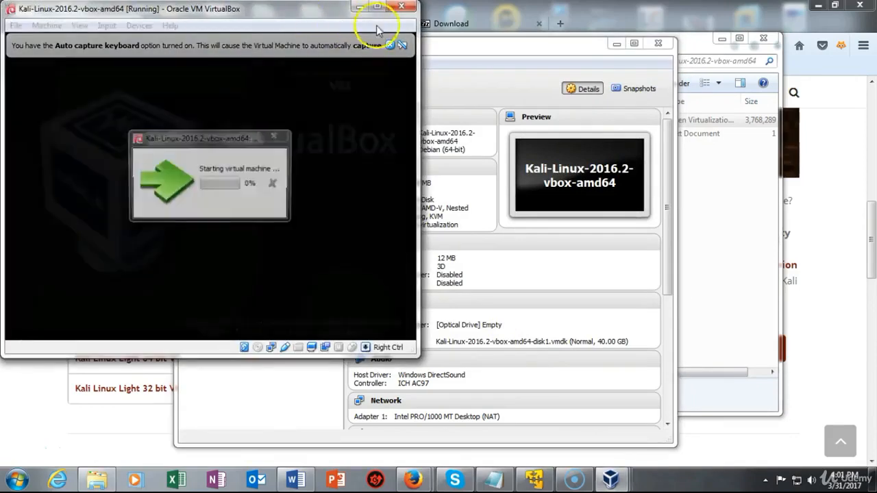
{"action": "left_click", "coordinate": [393, 28]}
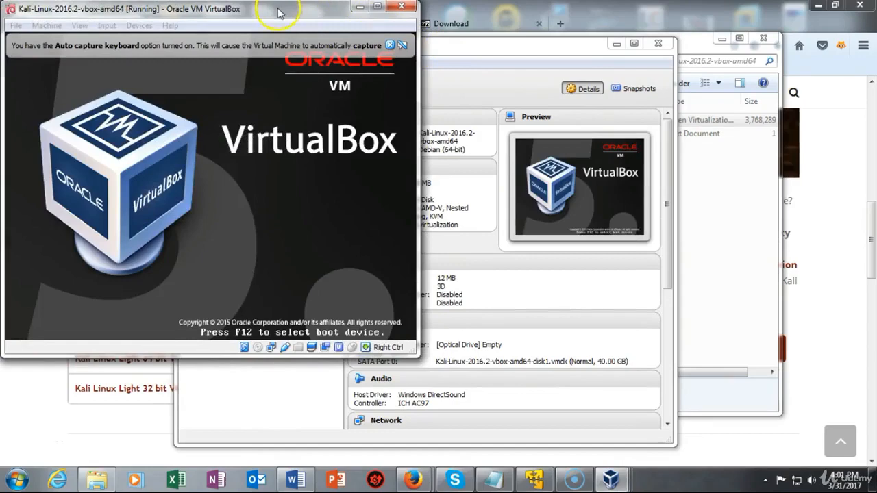
{"action": "left_click_drag", "start_coordinate": [278, 12], "coordinate": [500, 62]}
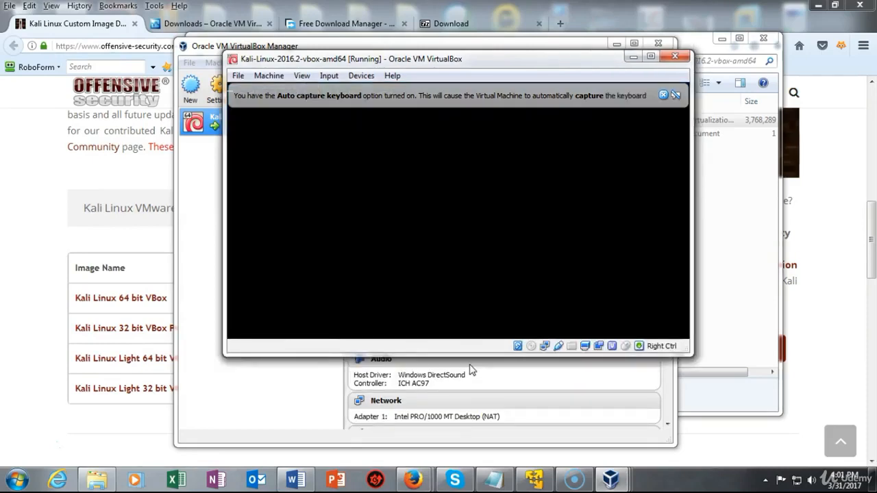
{"action": "left_click", "coordinate": [518, 258]}
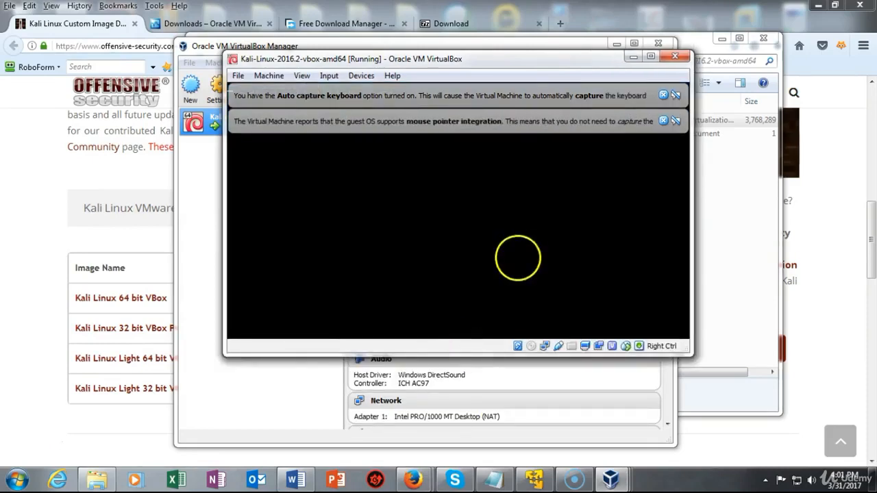
{"action": "left_click", "coordinate": [663, 121]}
{"action": "left_click", "coordinate": [662, 95]}
At the Kali login, enter the username and account password and choose the GNOME session
{"action": "left_click", "coordinate": [407, 258]}
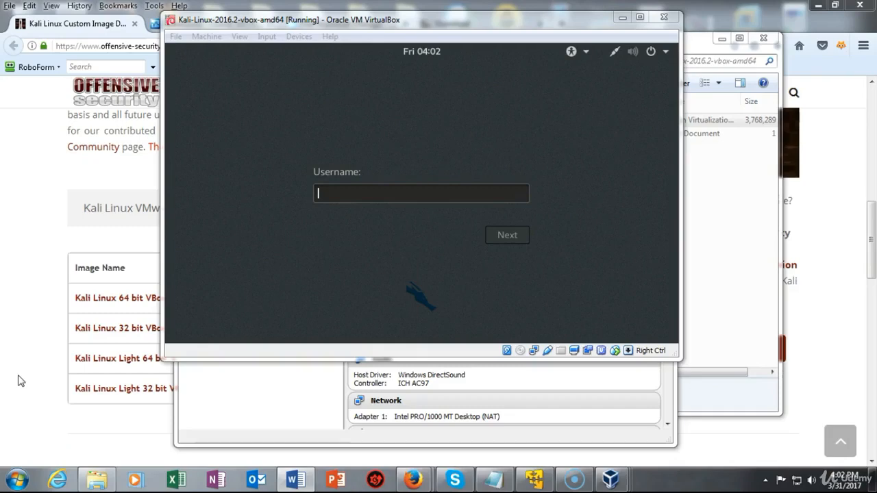
{"action": "left_click", "coordinate": [336, 194]}
{"action": "type", "text": "root"}
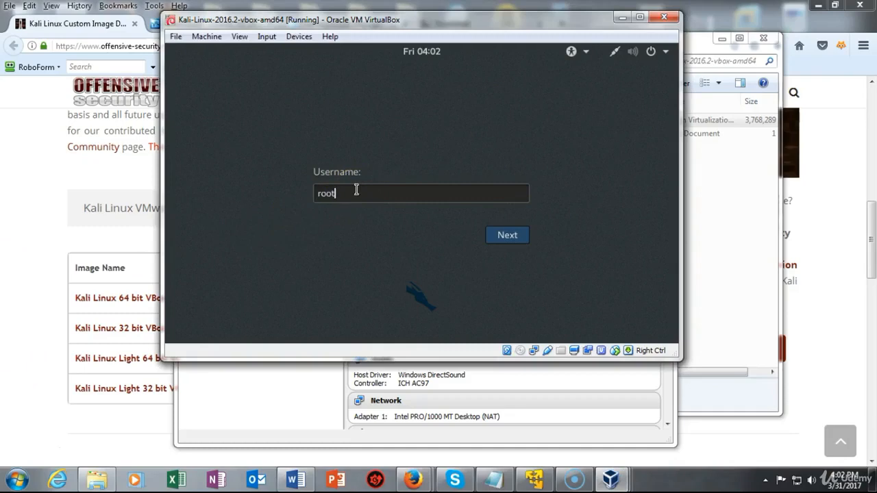
{"action": "key", "text": "Return"}
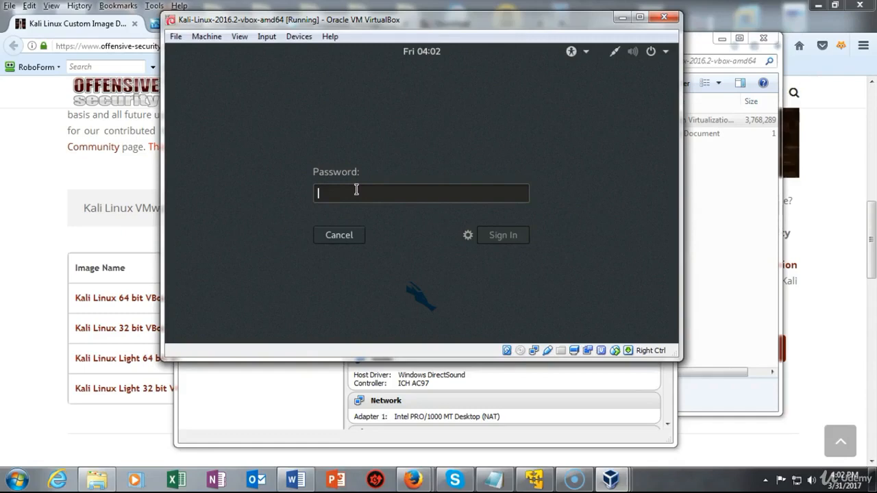
{"action": "type", "text": "t"}
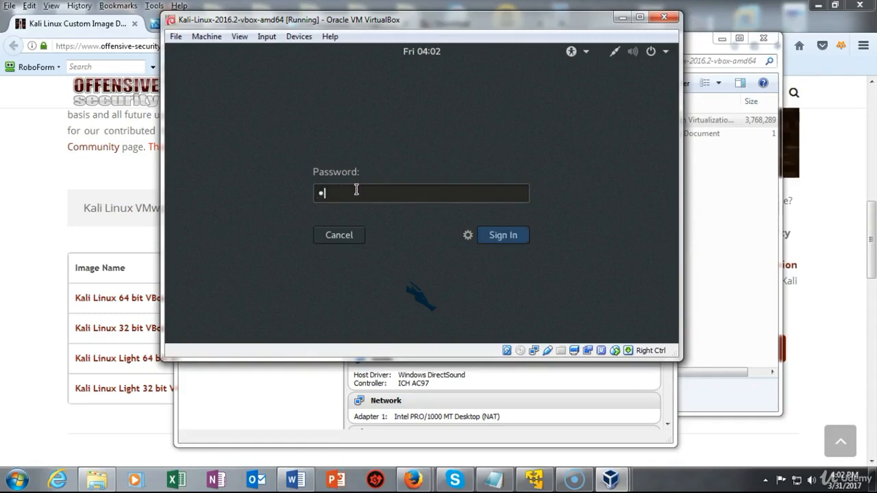
{"action": "type", "text": "oor"}
{"action": "left_click", "coordinate": [469, 238]}
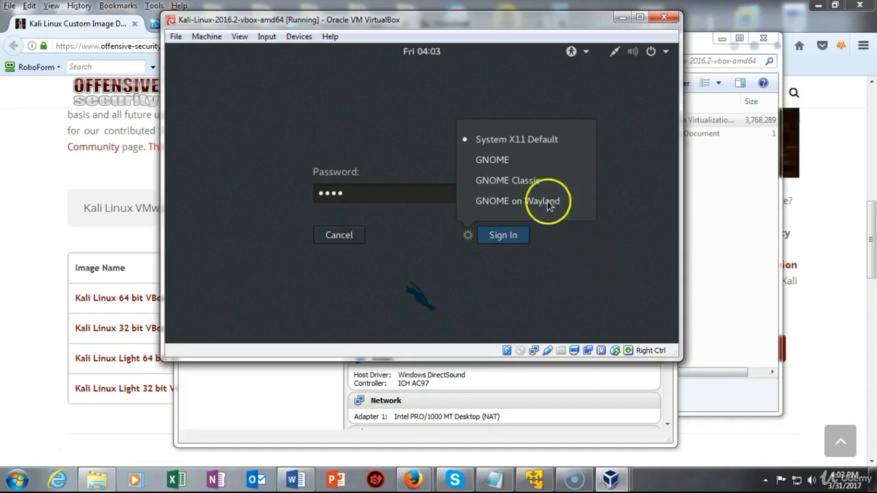
{"action": "left_click", "coordinate": [499, 166]}
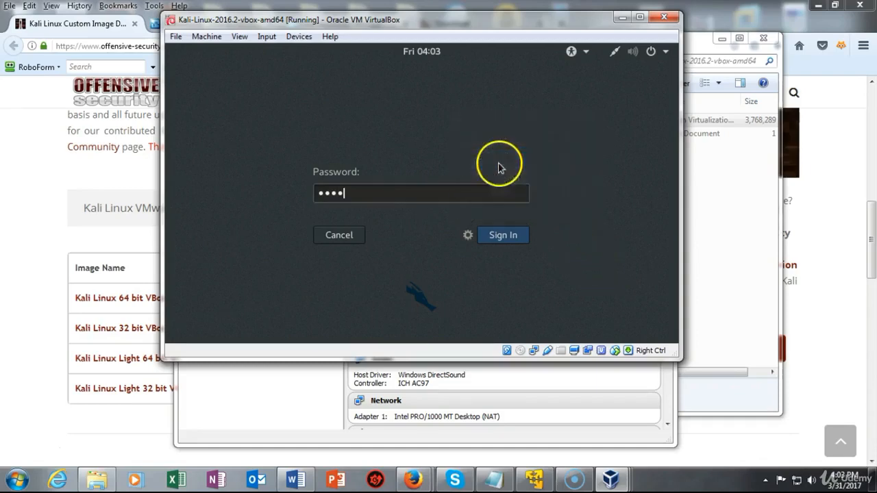
Sign in to Kali and wait for the GNOME desktop with the dragon wallpaper
{"action": "left_click", "coordinate": [507, 239]}
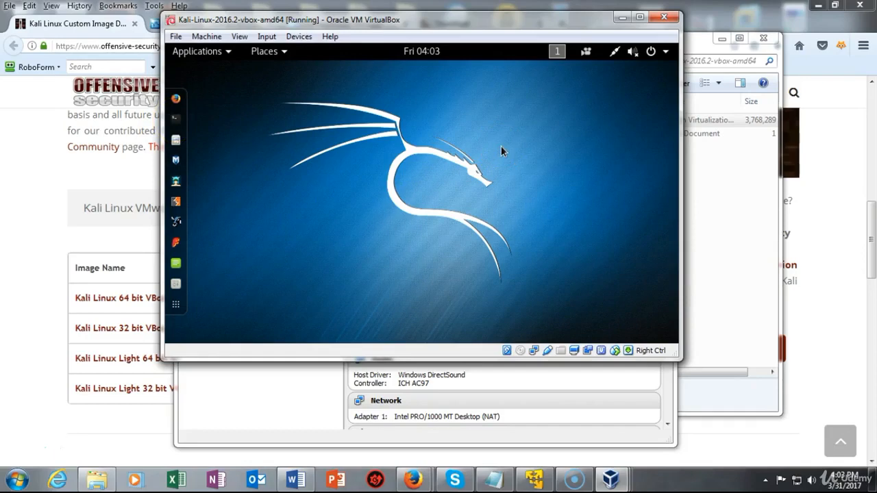
{"action": "left_click", "coordinate": [525, 145]}
In Kali's Power settings, set Blank screen to Never, then close the Power window
{"action": "left_click", "coordinate": [665, 54]}
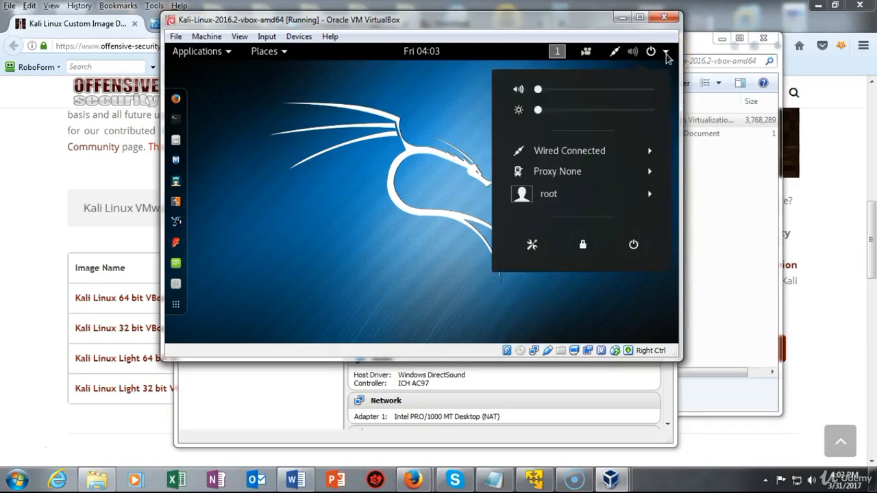
{"action": "left_click", "coordinate": [531, 245]}
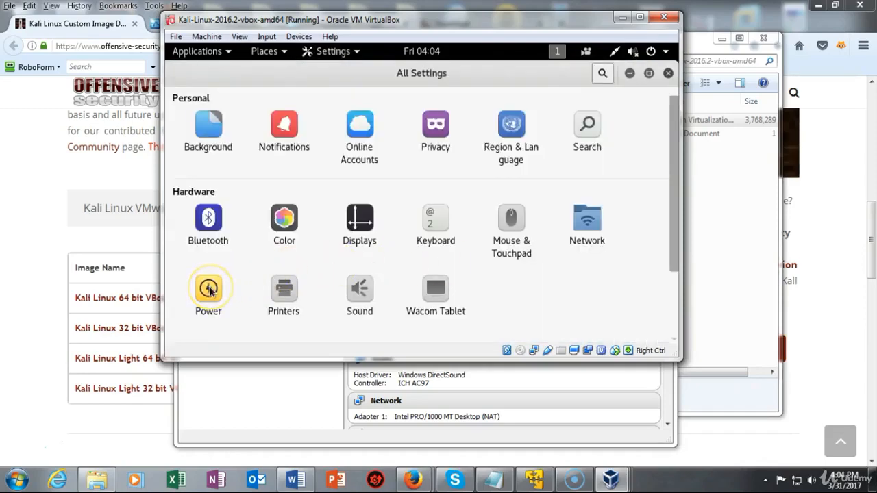
{"action": "left_click", "coordinate": [209, 289]}
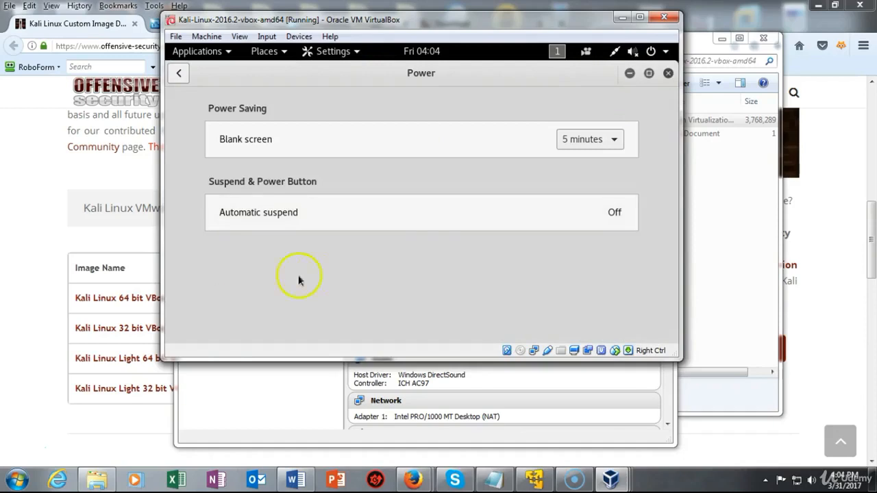
{"action": "left_click", "coordinate": [615, 142]}
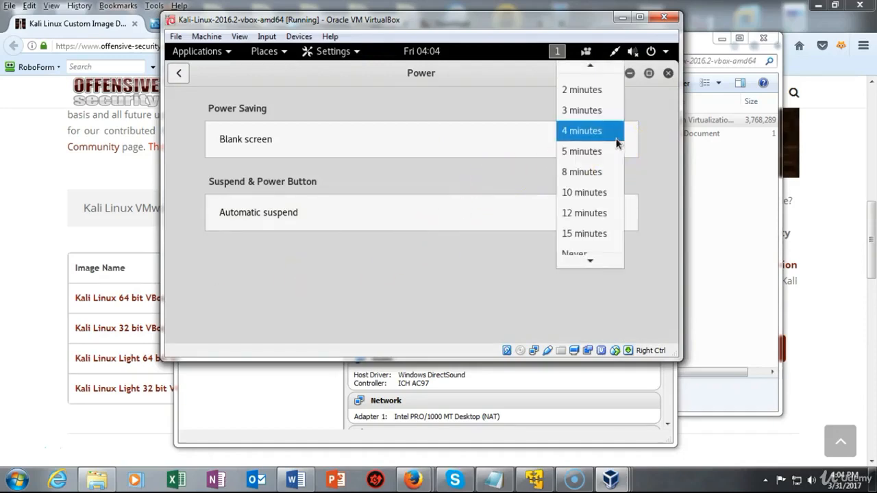
{"action": "left_click", "coordinate": [580, 247]}
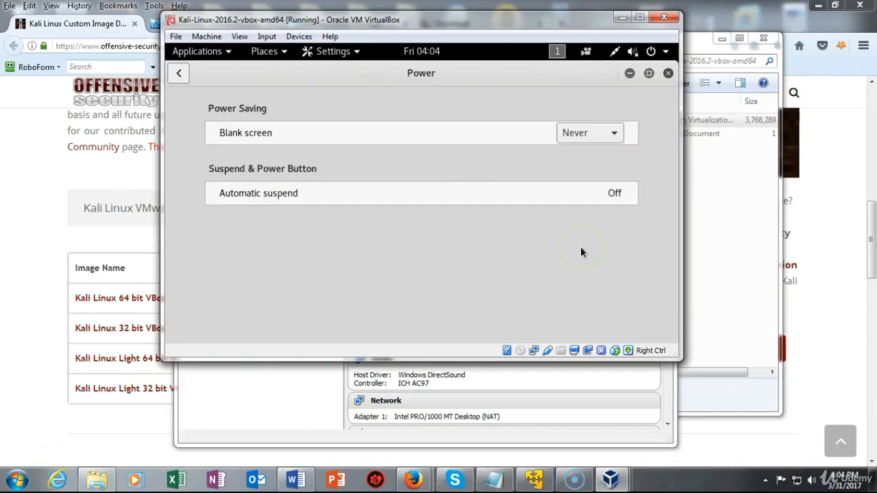
{"action": "left_click", "coordinate": [668, 73]}
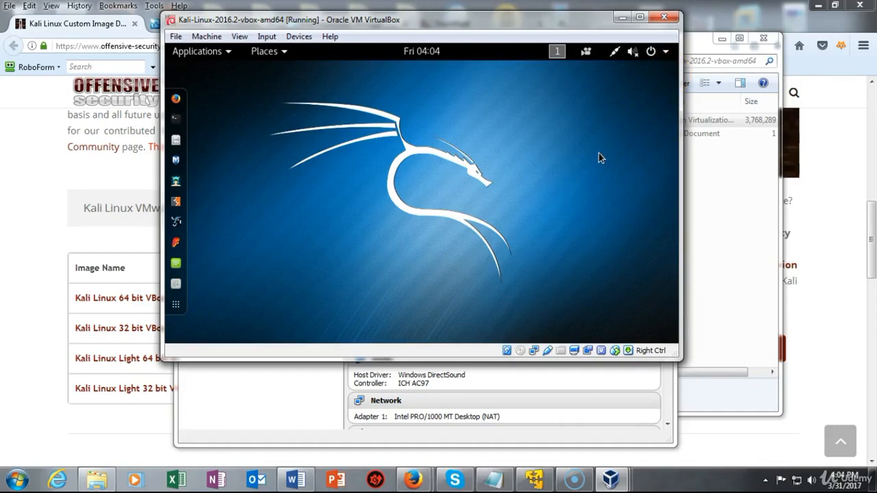
{"action": "left_click", "coordinate": [664, 17]}
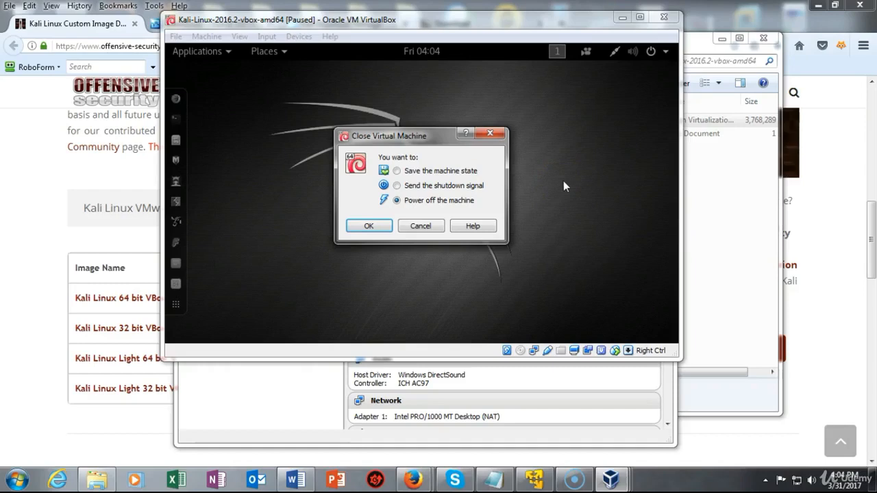
{"action": "left_click", "coordinate": [490, 135]}
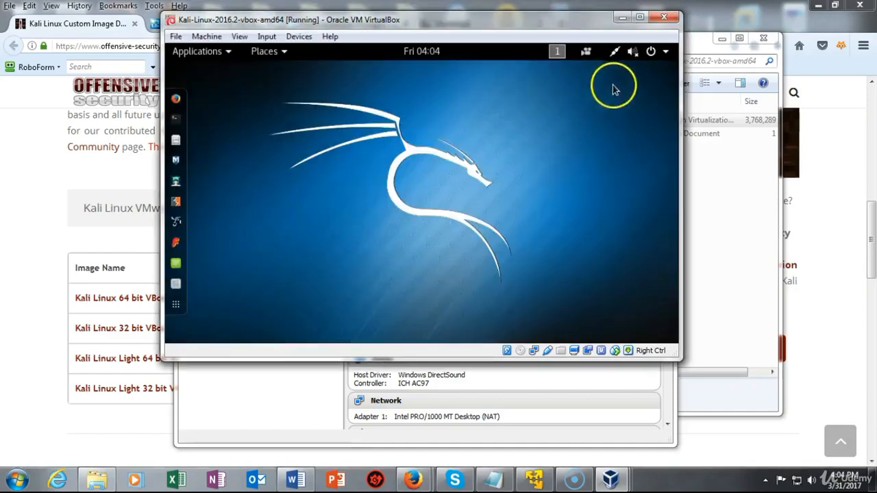
{"action": "left_click", "coordinate": [651, 53]}
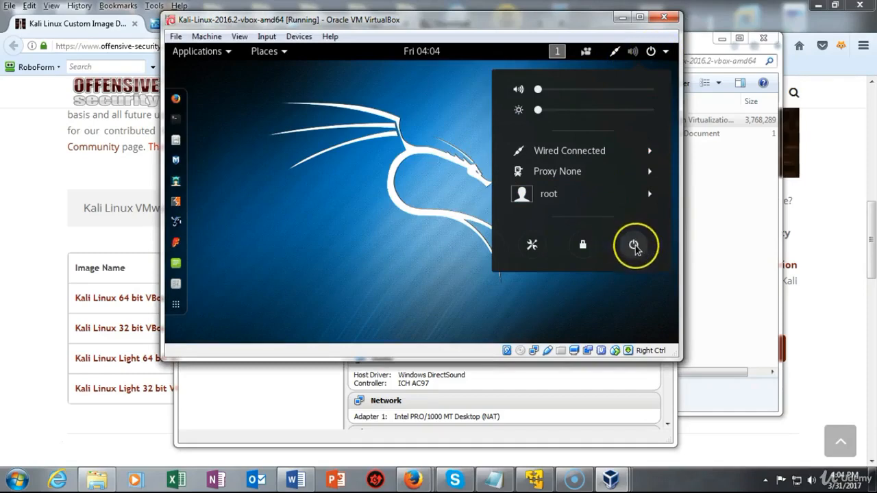
{"action": "left_click", "coordinate": [635, 246]}
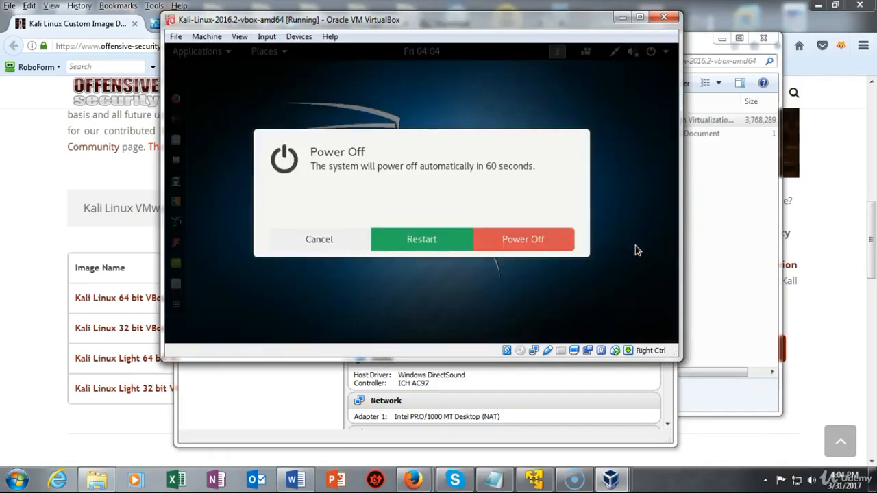
{"action": "left_click", "coordinate": [309, 239]}
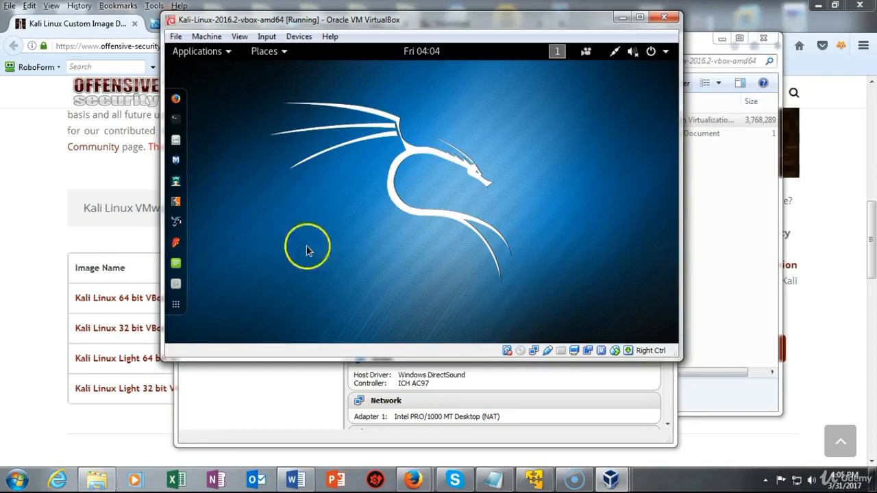
Maximize the Kali VM window, restoring and re-maximizing it so the guest fills the screen
{"action": "key", "text": "super+Up"}
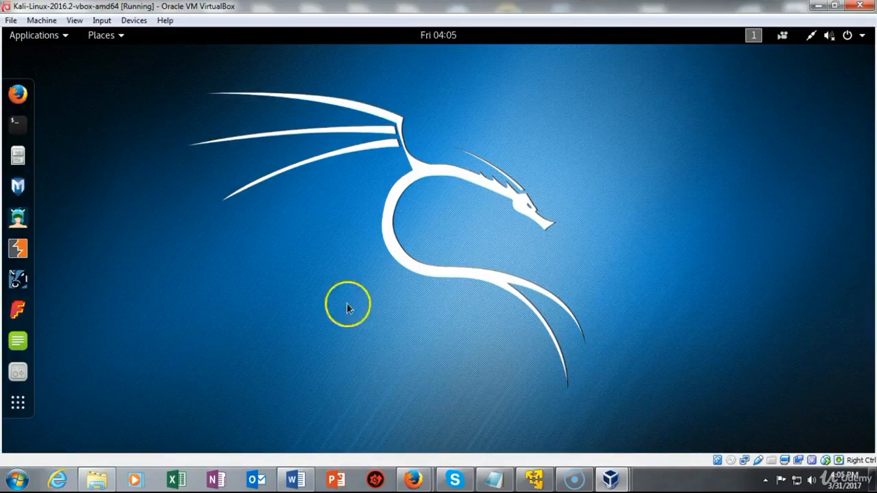
{"action": "left_click", "coordinate": [836, 6]}
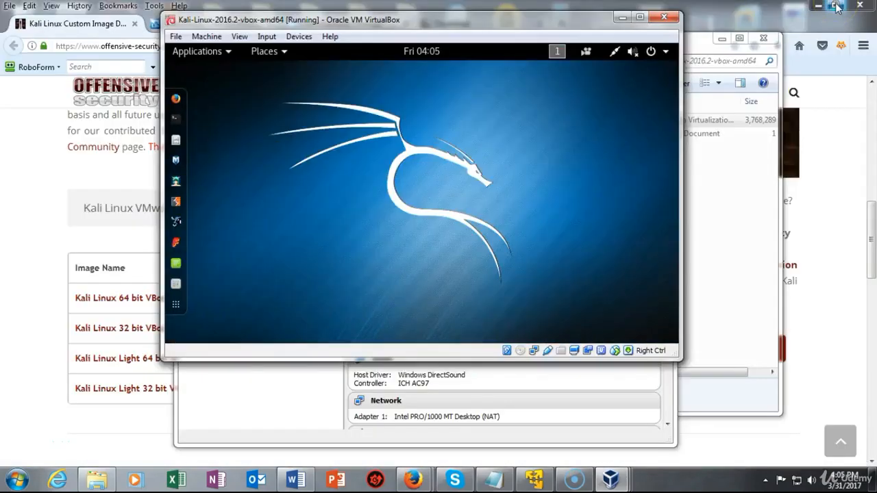
{"action": "left_click", "coordinate": [640, 19]}
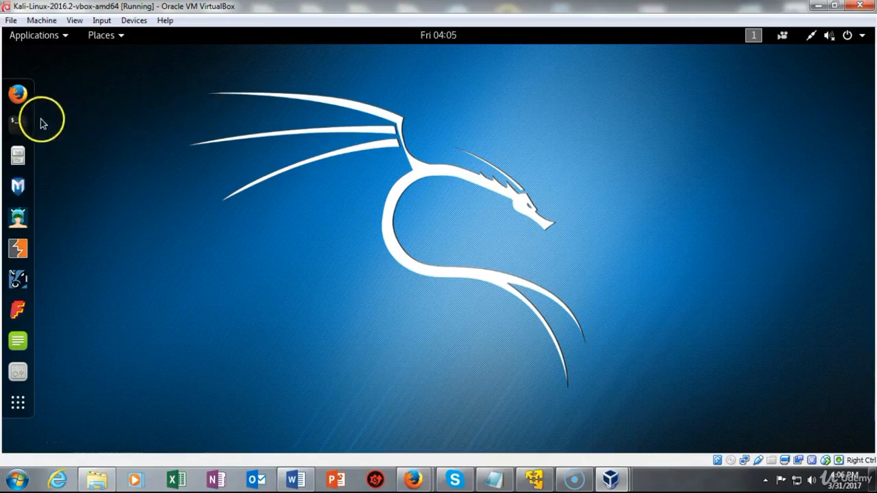
Open a root terminal in Kali and paste in apt-get update && apt-get upgrade -y
{"action": "left_click", "coordinate": [19, 125]}
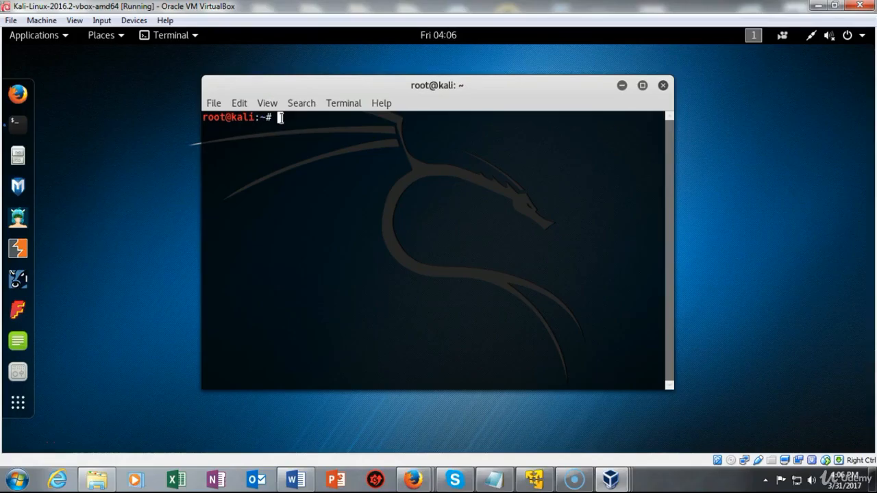
{"action": "right_click", "coordinate": [280, 117]}
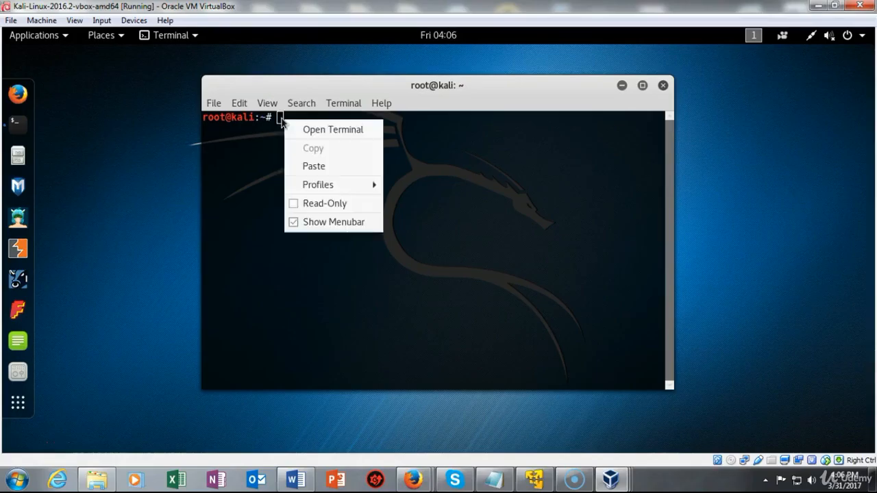
{"action": "left_click", "coordinate": [313, 166]}
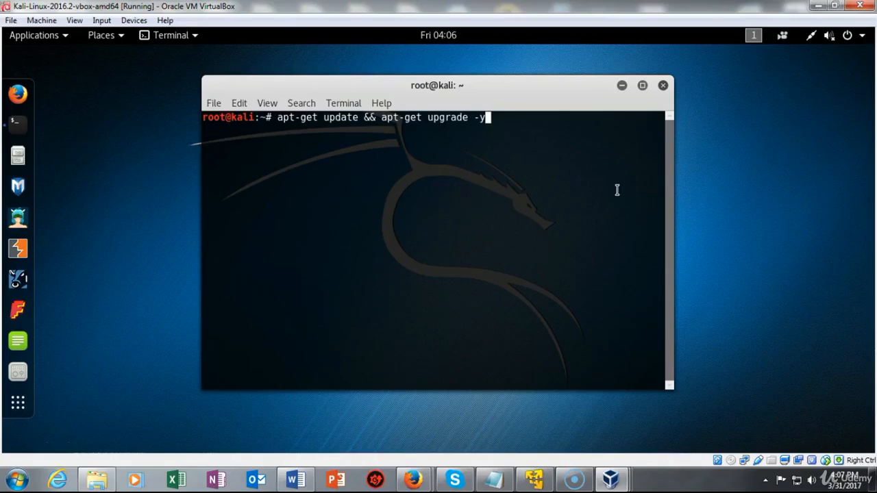
Run the update and upgrade command until the macchanger configuration prompt appears
{"action": "key", "text": "Return"}
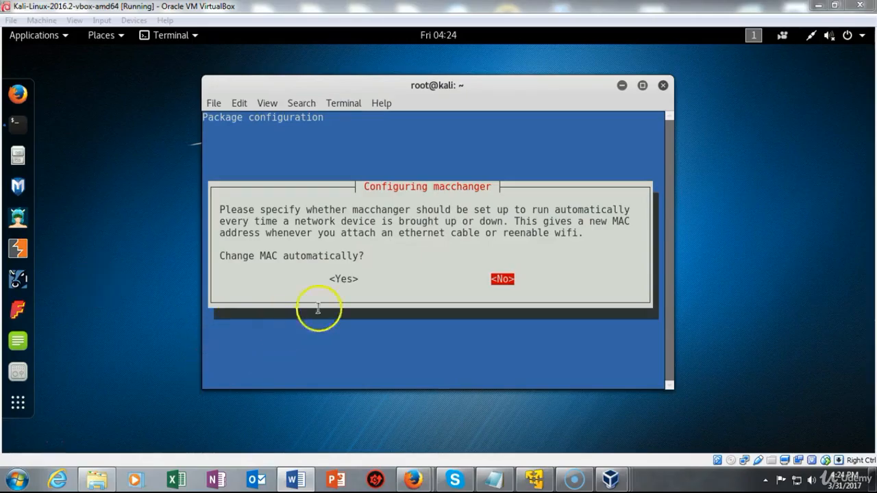
Answer Yes to automatic MAC changing and Yes to restarting services without asking
{"action": "left_click", "coordinate": [344, 281]}
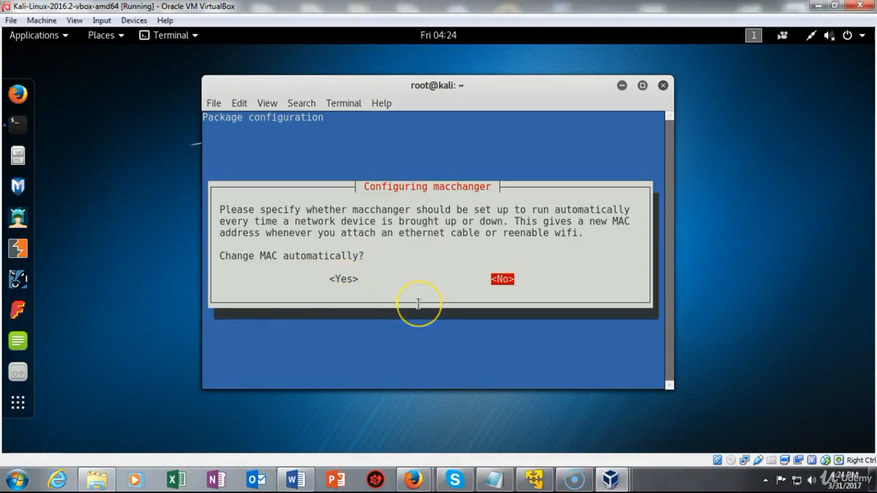
{"action": "key", "text": "Left"}
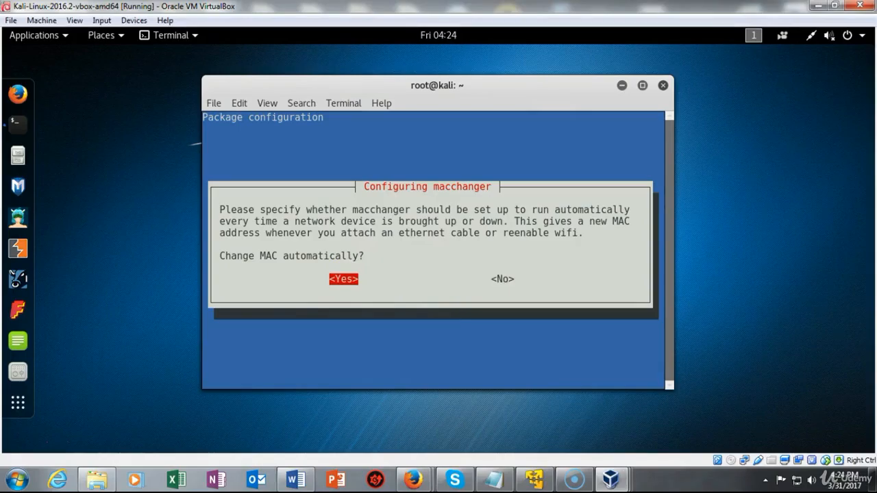
{"action": "key", "text": "Return"}
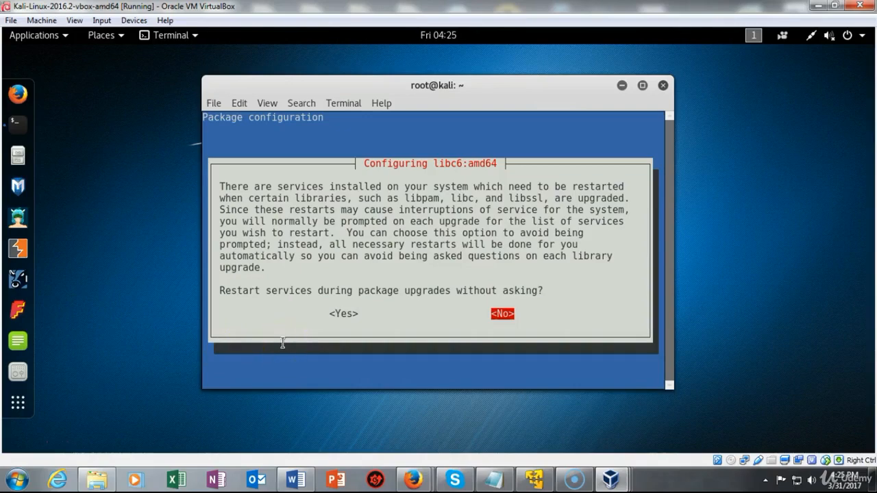
{"action": "key", "text": "Left"}
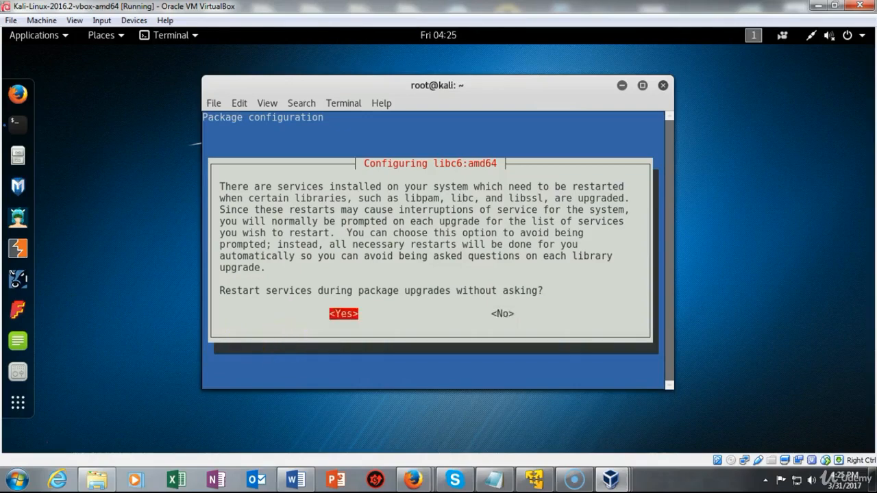
{"action": "key", "text": "Return"}
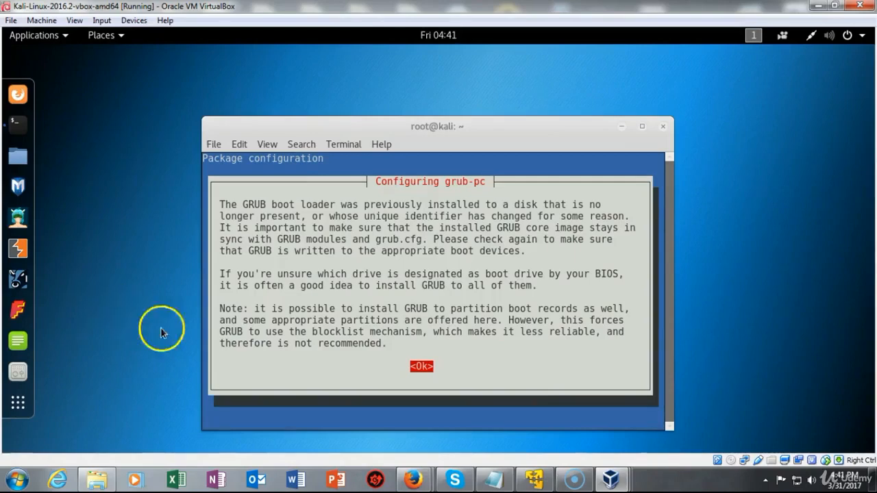
Dismiss the GRUB notice, continue without installing GRUB to any device, and close the terminal
{"action": "left_click", "coordinate": [423, 368]}
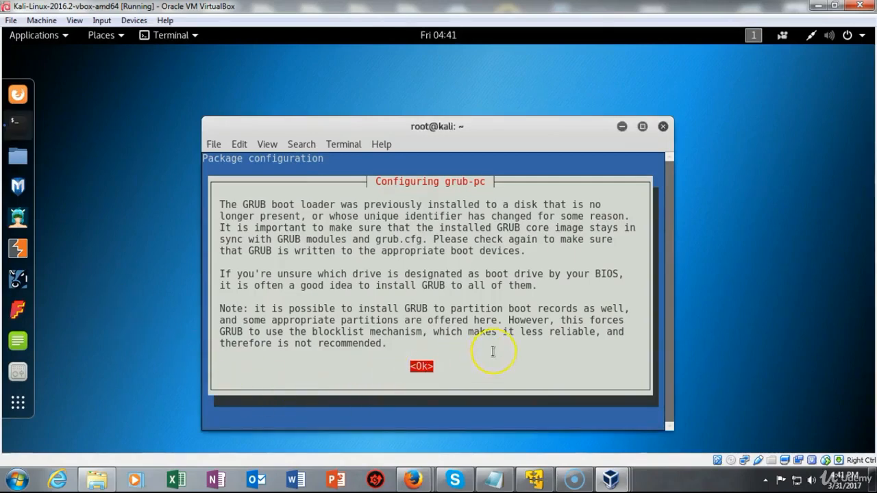
{"action": "key", "text": "Return"}
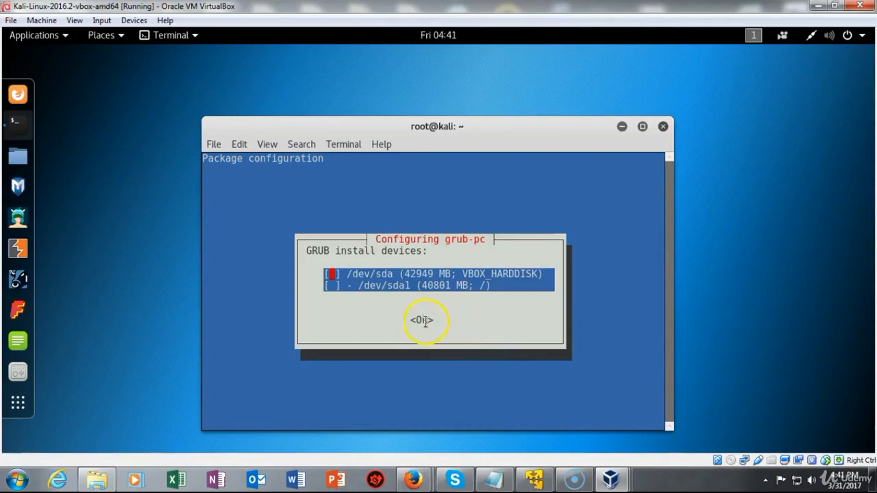
{"action": "key", "text": "Down"}
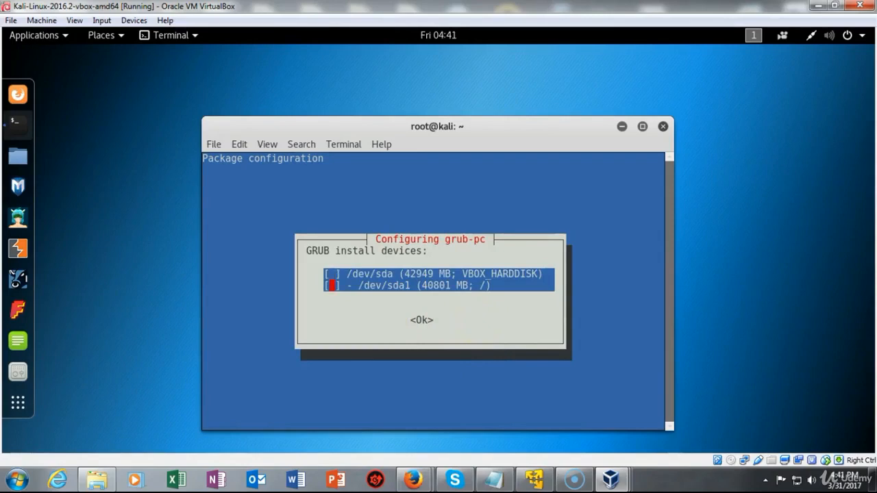
{"action": "key", "text": "Tab"}
{"action": "key", "text": "Return"}
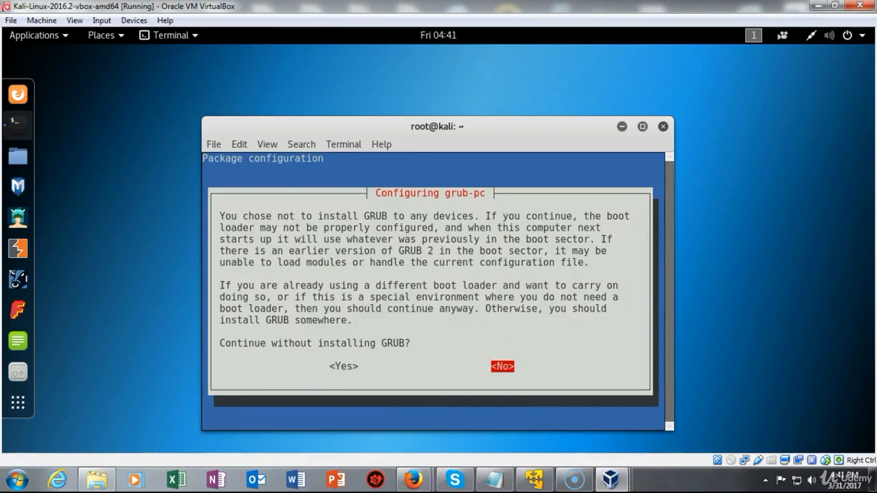
{"action": "key", "text": "Left"}
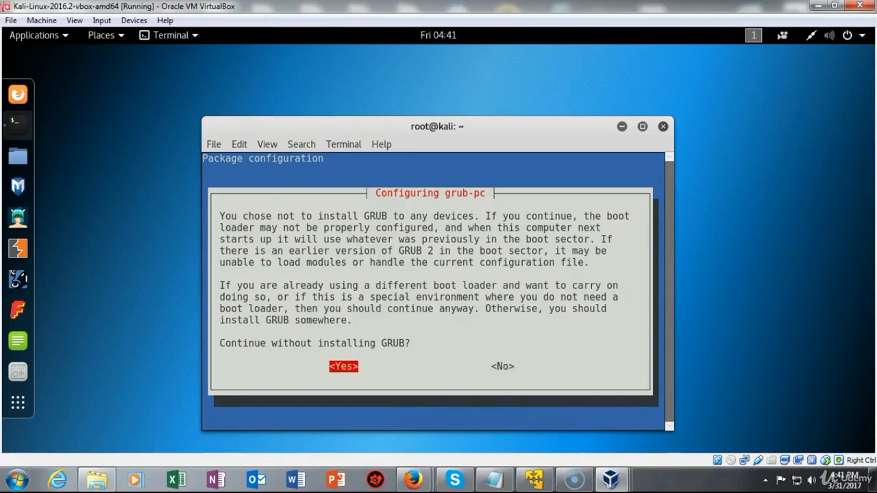
{"action": "key", "text": "Return"}
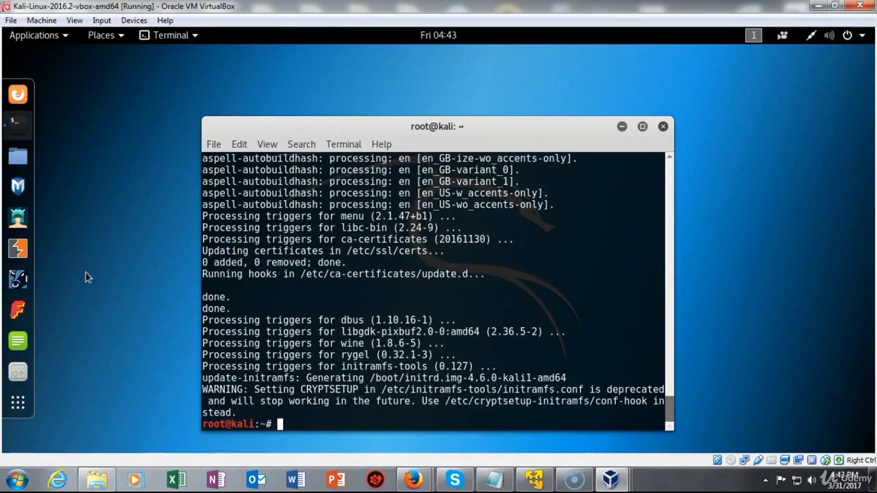
{"action": "left_click", "coordinate": [663, 126]}
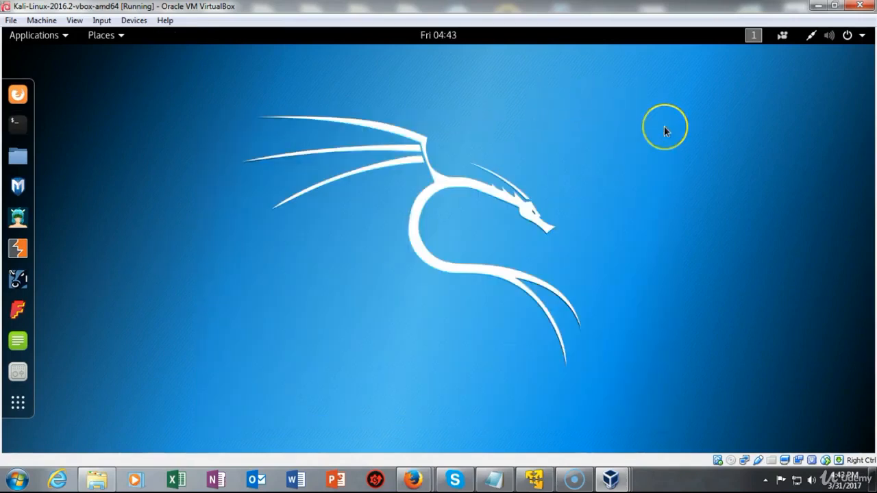
Restart the Kali guest from the top-right power menu, then open a fresh terminal
{"action": "left_click", "coordinate": [847, 38]}
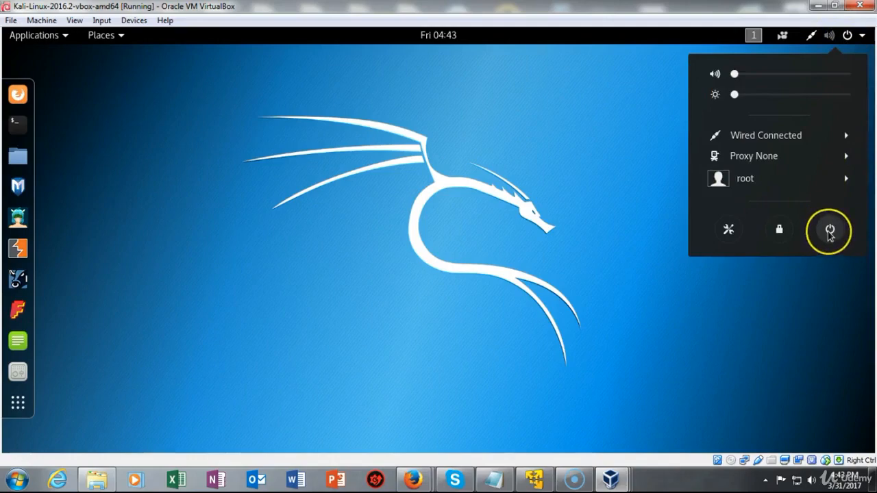
{"action": "left_click", "coordinate": [830, 233]}
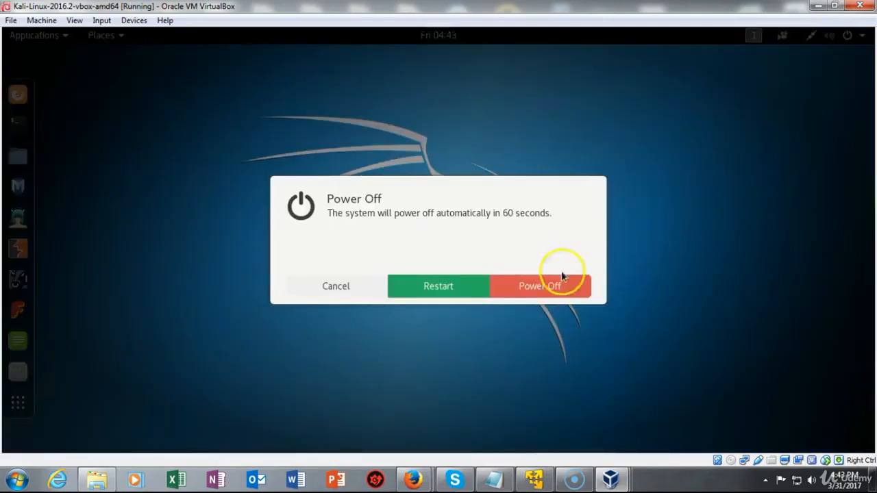
{"action": "left_click", "coordinate": [430, 288]}
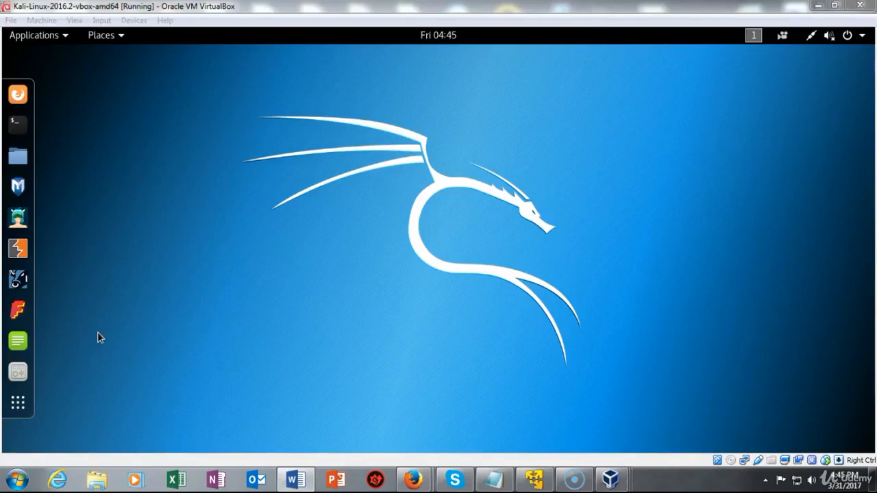
{"action": "left_click", "coordinate": [17, 130]}
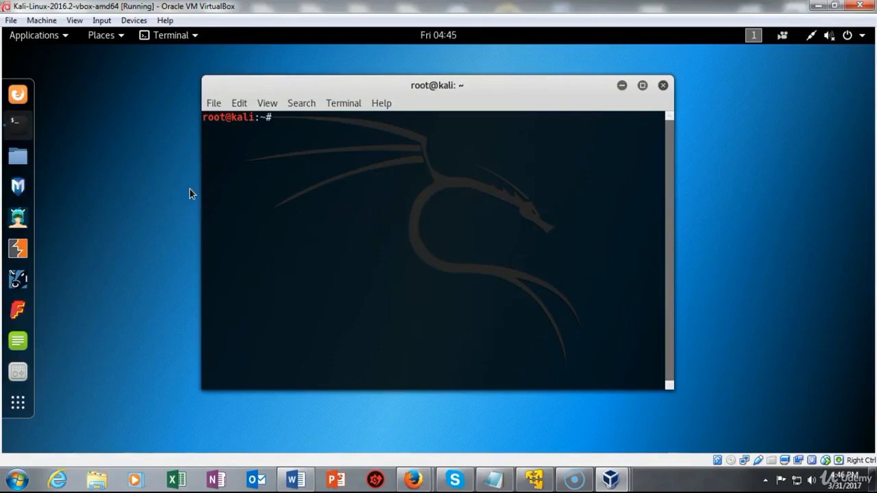
Paste and run sudo apt-get install virtualbox-guest-additions-iso in the Kali terminal
{"action": "left_click", "coordinate": [198, 189]}
{"action": "left_click", "coordinate": [762, 183]}
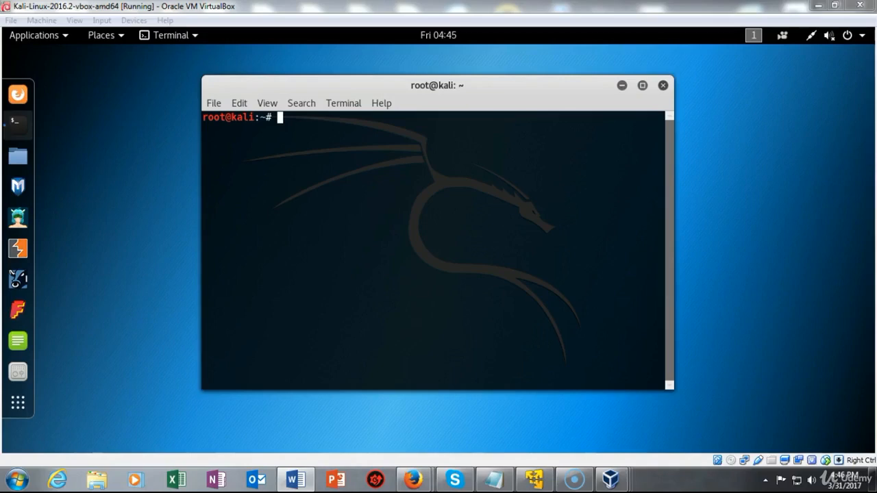
{"action": "right_click", "coordinate": [281, 117]}
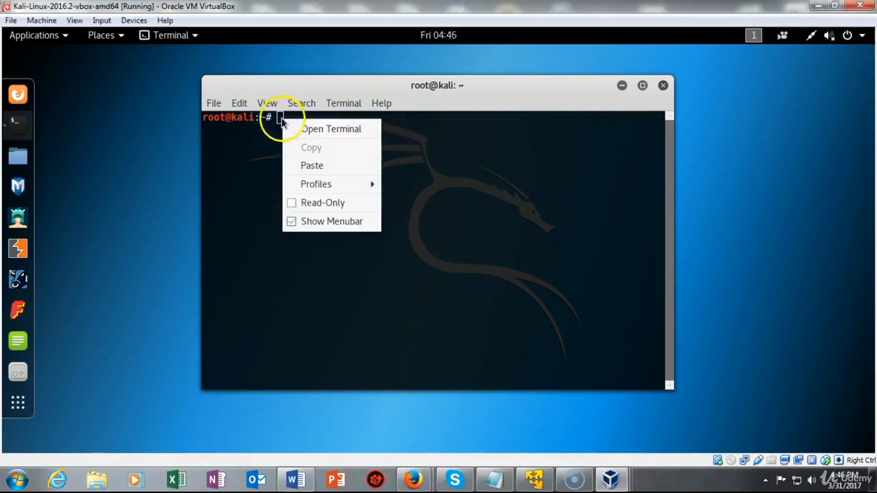
{"action": "left_click", "coordinate": [318, 165]}
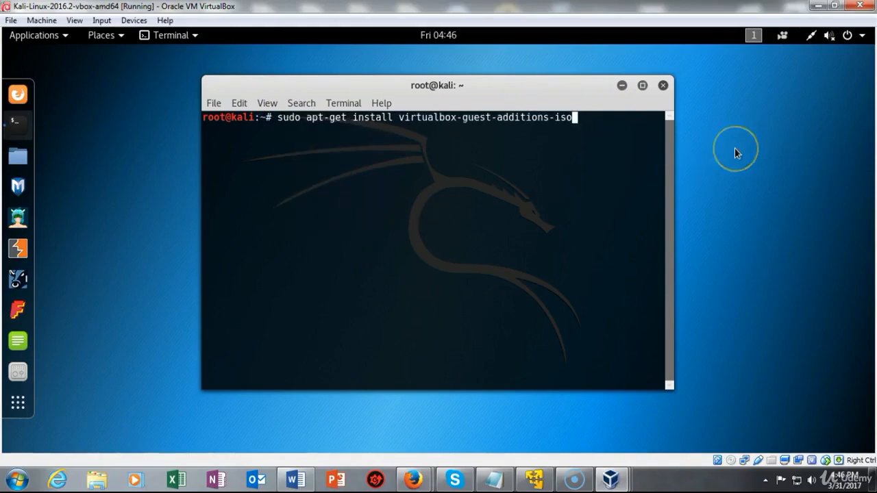
{"action": "key", "text": "Return"}
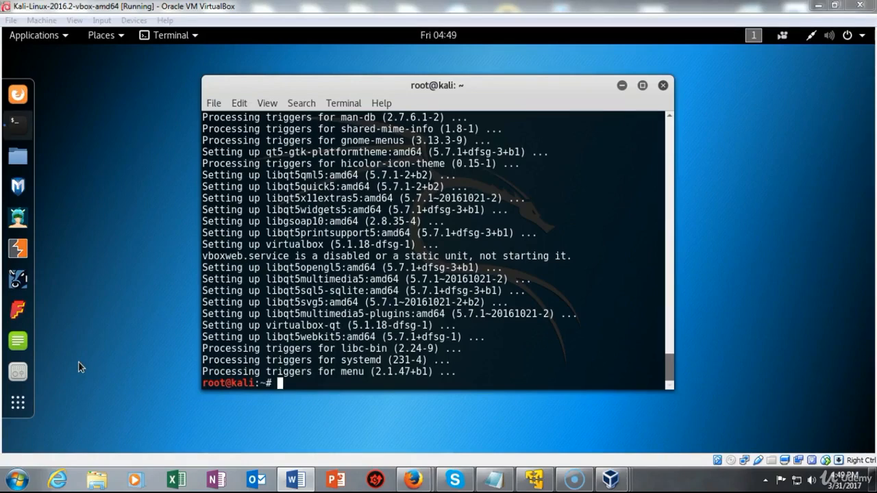
{"action": "left_click", "coordinate": [663, 86]}
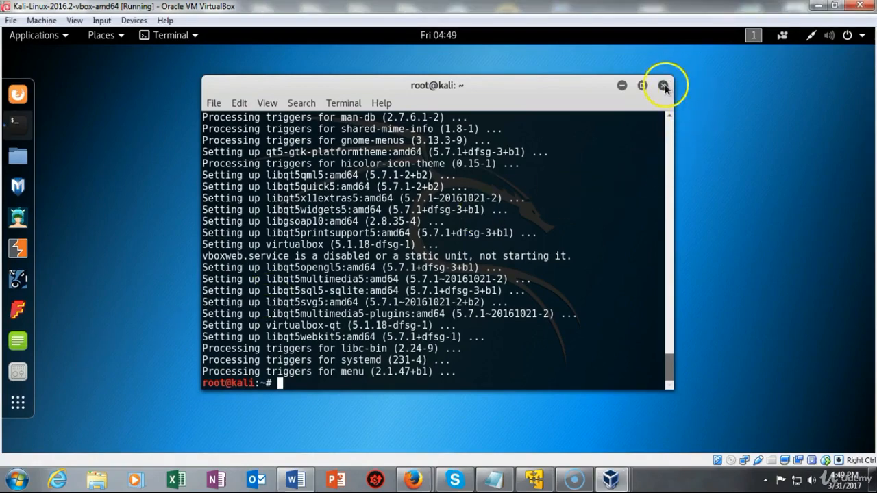
Close the finished terminal and restart Kali from the top-bar power menu
{"action": "left_click", "coordinate": [663, 85]}
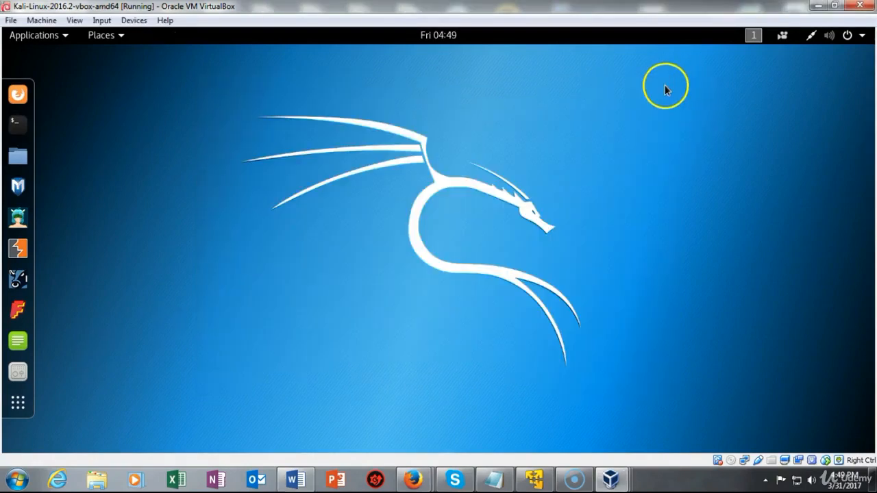
{"action": "left_click", "coordinate": [852, 39]}
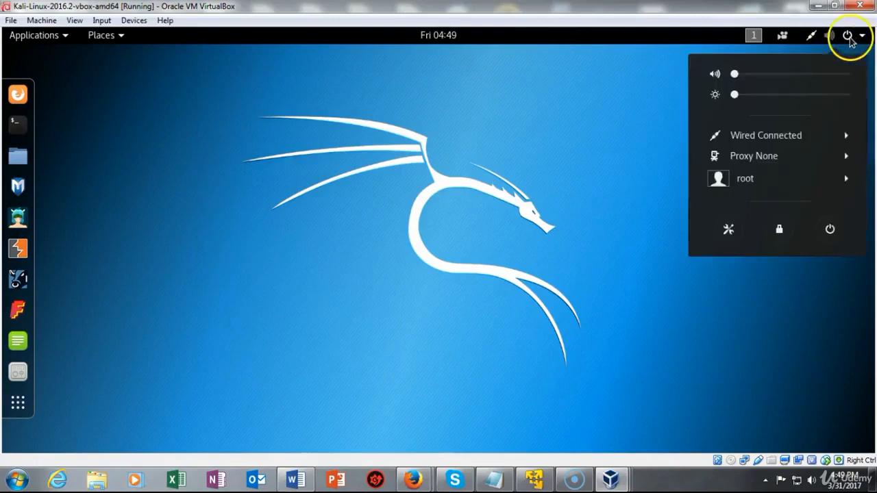
{"action": "left_click", "coordinate": [830, 230]}
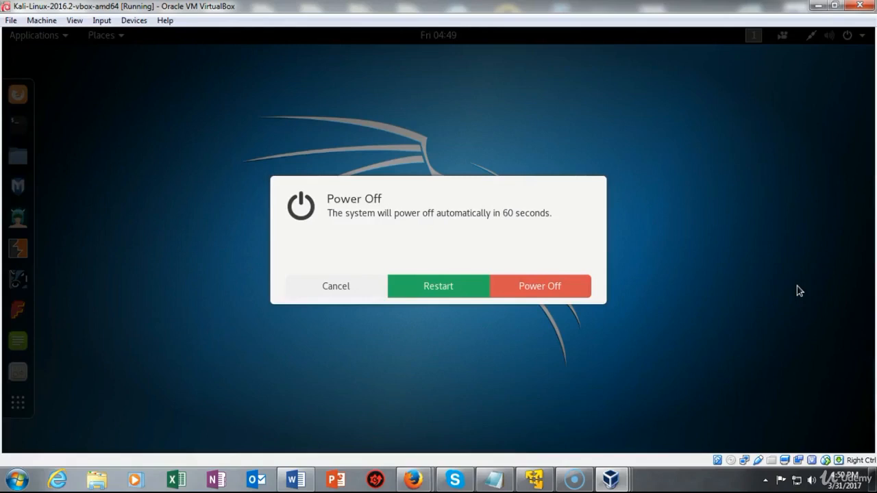
{"action": "left_click", "coordinate": [430, 288]}
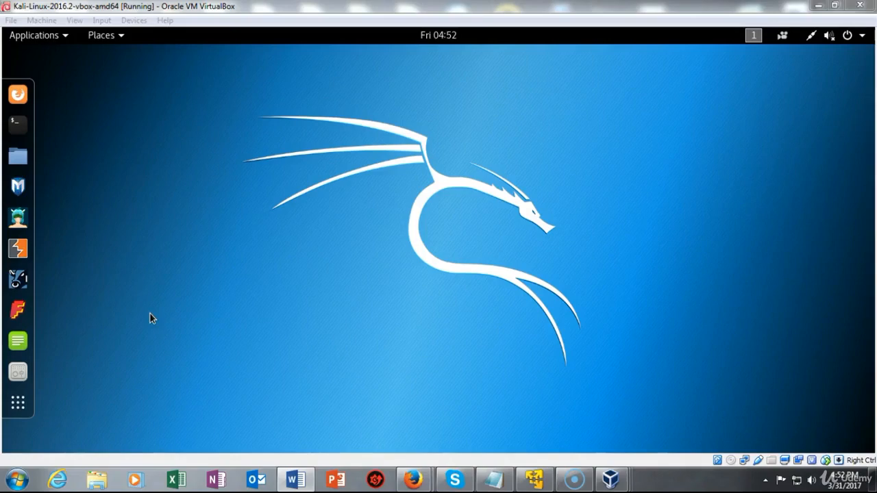
Take a snapshot named 'Kali Update', with 'Kali Update' also as its description
{"action": "left_click", "coordinate": [33, 21]}
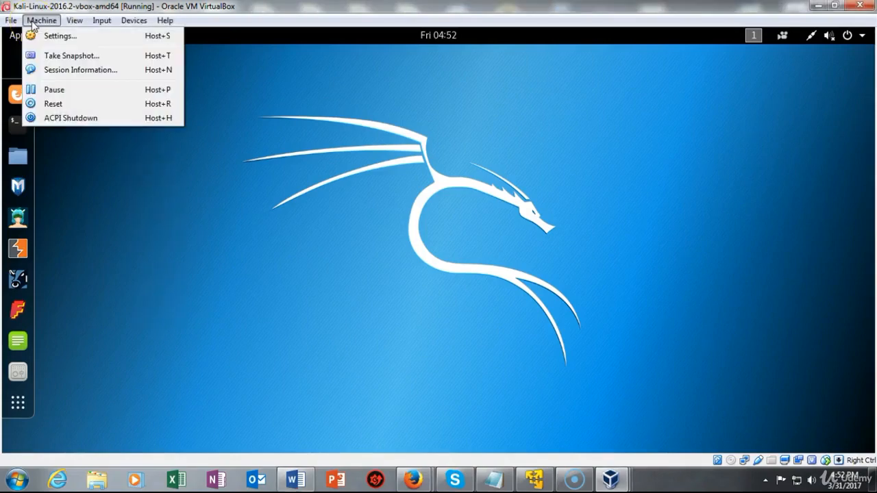
{"action": "left_click", "coordinate": [62, 56]}
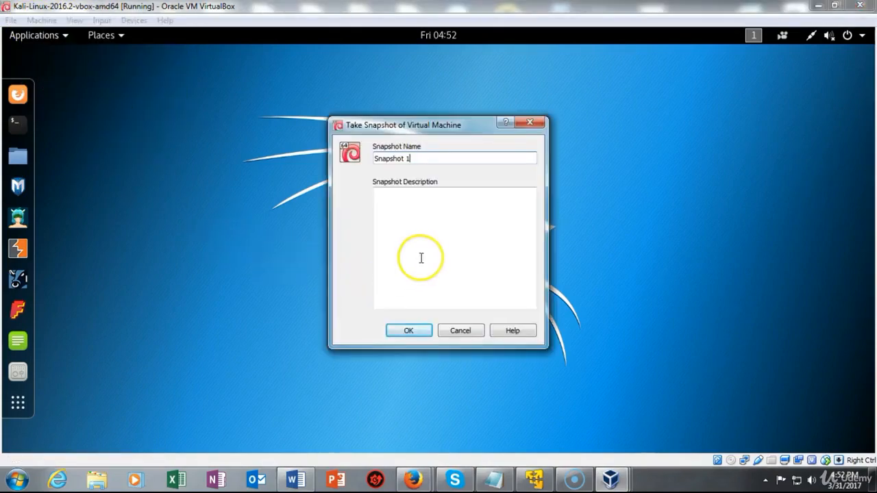
{"action": "left_click", "coordinate": [419, 159]}
{"action": "left_click_drag", "start_coordinate": [419, 159], "coordinate": [337, 158]}
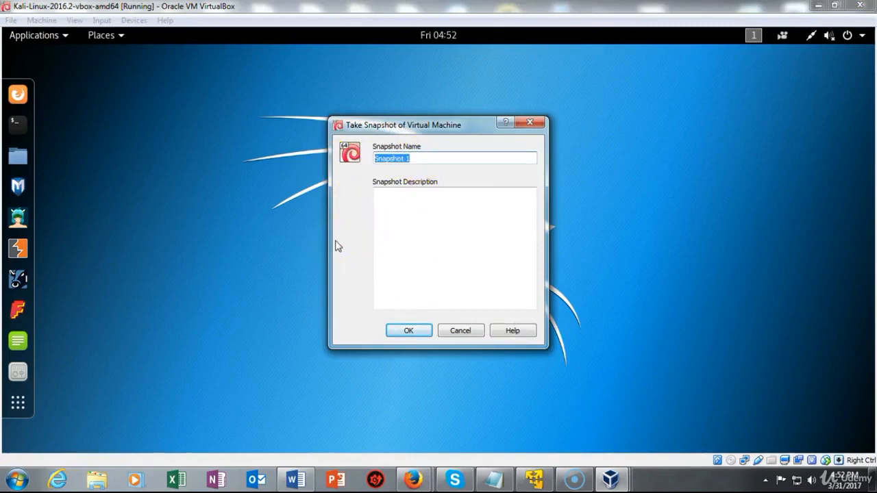
{"action": "type", "text": "Kali"}
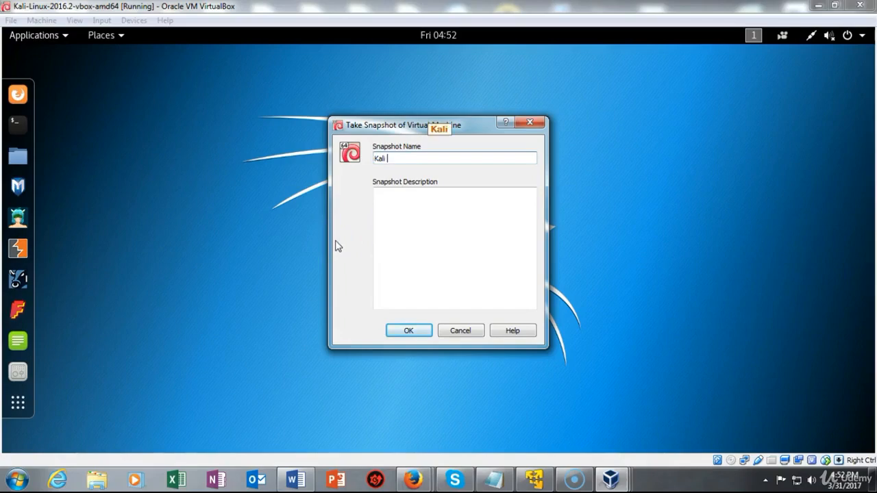
{"action": "type", "text": " Update"}
{"action": "left_click_drag", "start_coordinate": [417, 158], "coordinate": [353, 154]}
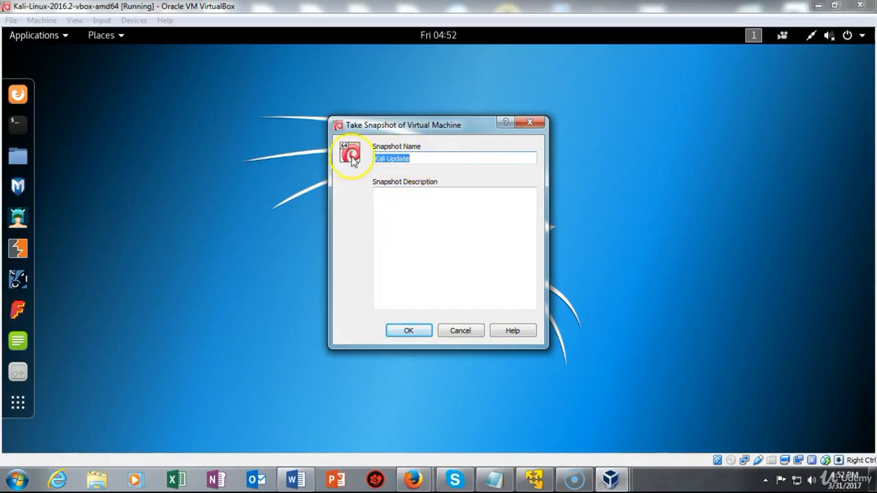
{"action": "right_click", "coordinate": [400, 159]}
{"action": "left_click", "coordinate": [427, 216]}
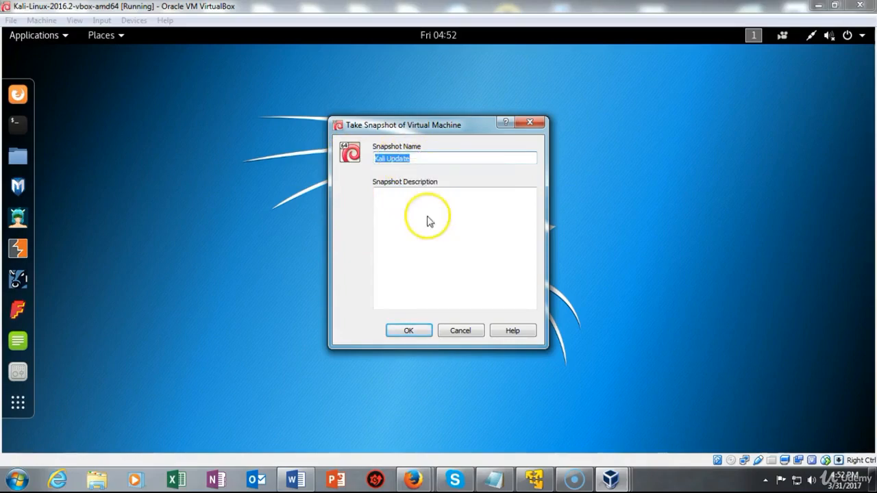
{"action": "left_click", "coordinate": [412, 207]}
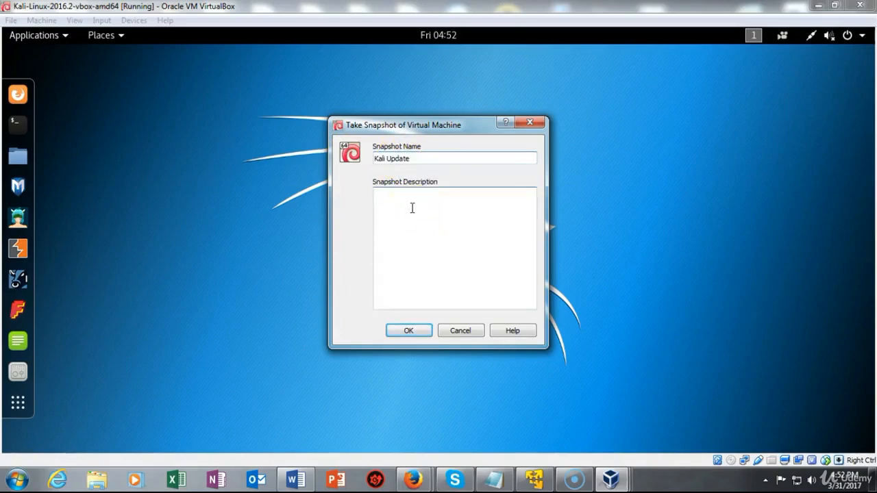
{"action": "key", "text": "ctrl+v"}
{"action": "left_click", "coordinate": [409, 332]}
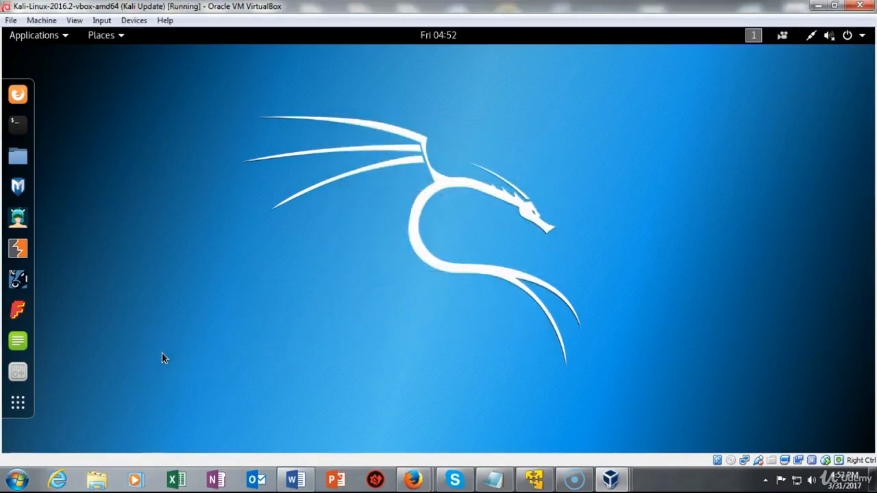
Power off the Kali guest through its system menu's power button
{"action": "left_click", "coordinate": [43, 423]}
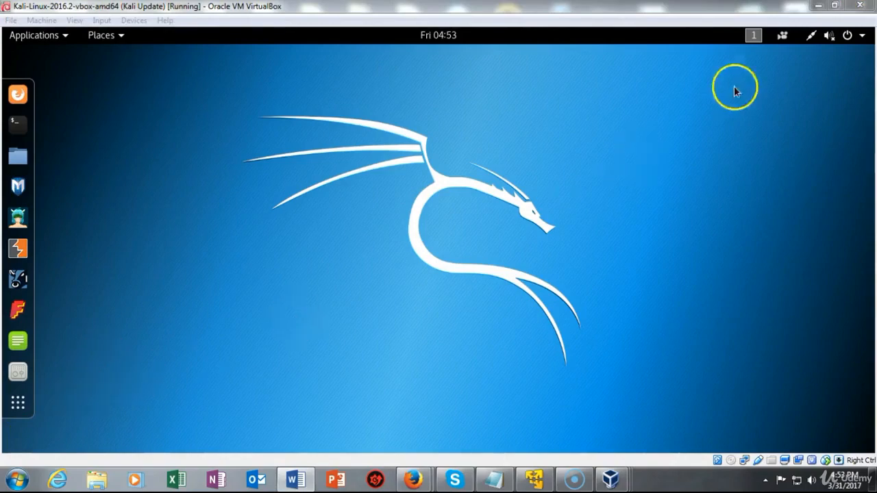
{"action": "left_click", "coordinate": [851, 36]}
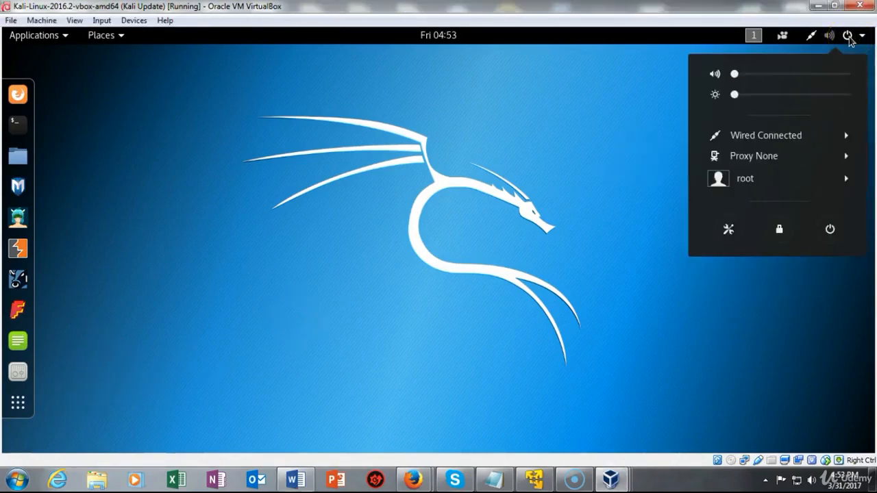
{"action": "left_click", "coordinate": [829, 229]}
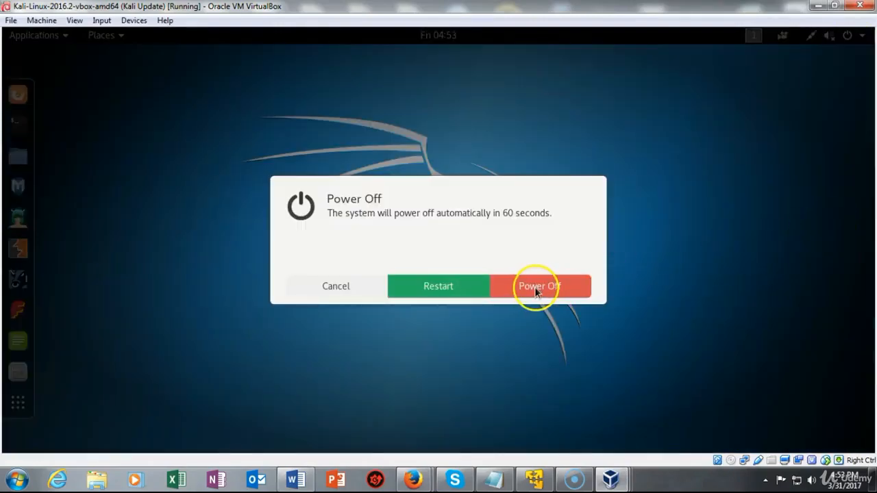
{"action": "left_click", "coordinate": [535, 286]}
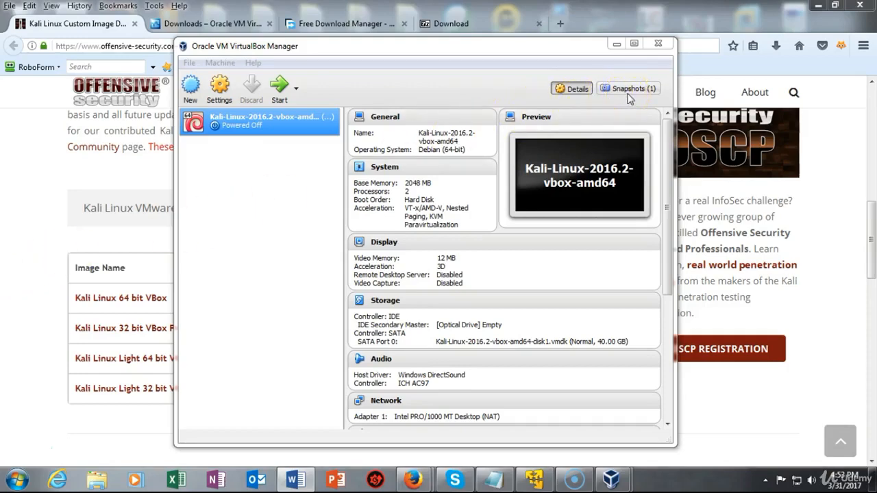
Show the Kali machine's snapshot list and check the Current State's context menu options
{"action": "right_click", "coordinate": [630, 94]}
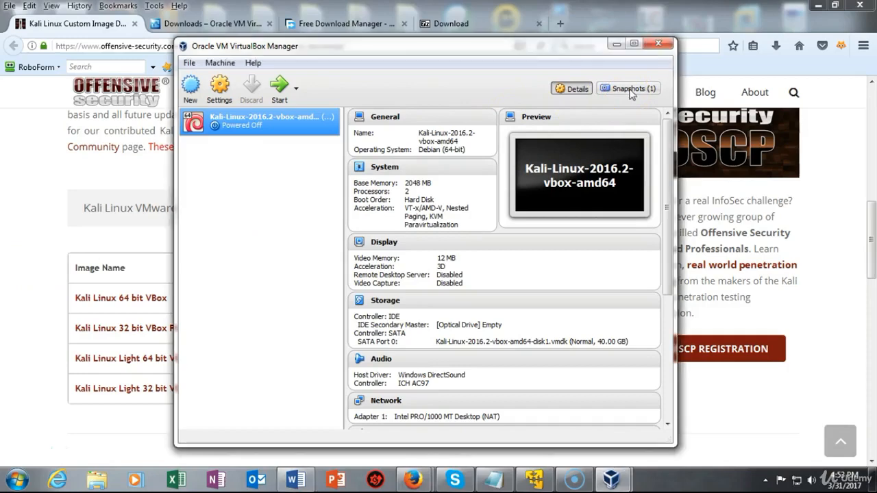
{"action": "left_click", "coordinate": [626, 91]}
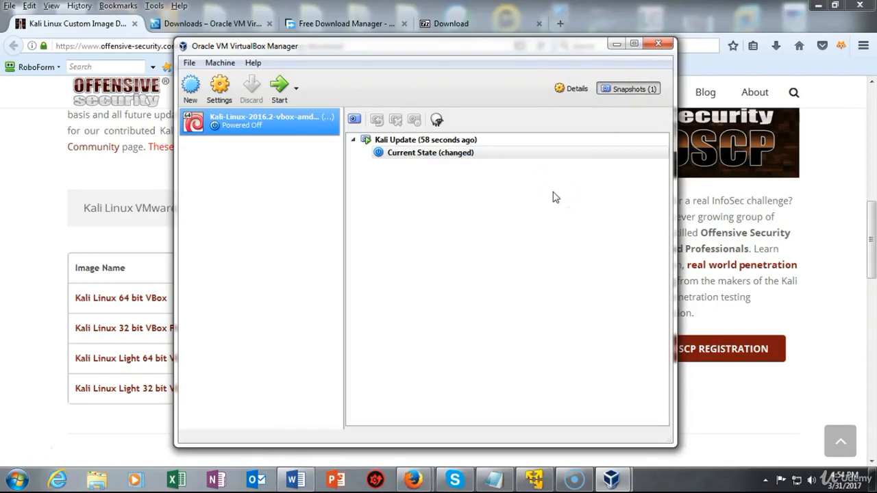
{"action": "left_click", "coordinate": [461, 156]}
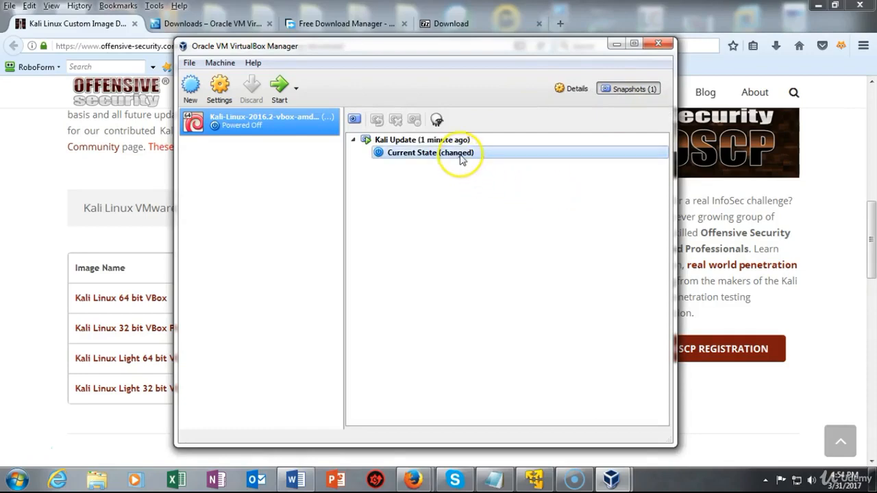
{"action": "right_click", "coordinate": [461, 158]}
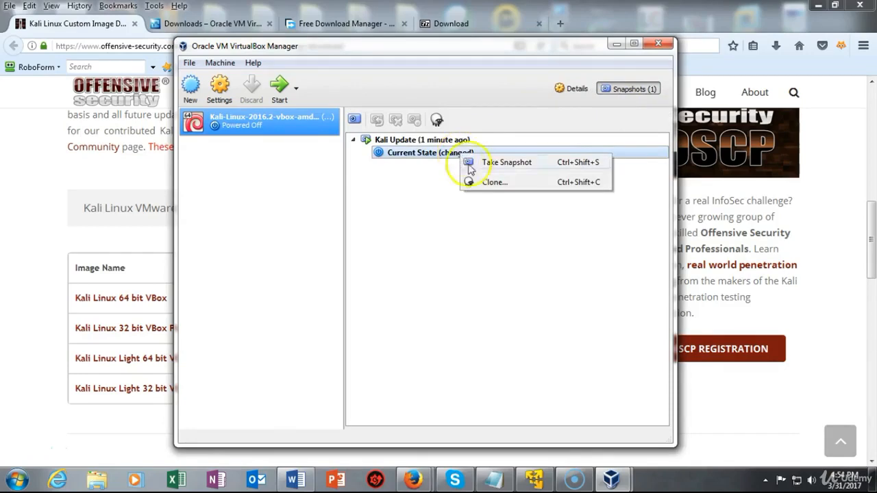
{"action": "left_click", "coordinate": [492, 208]}
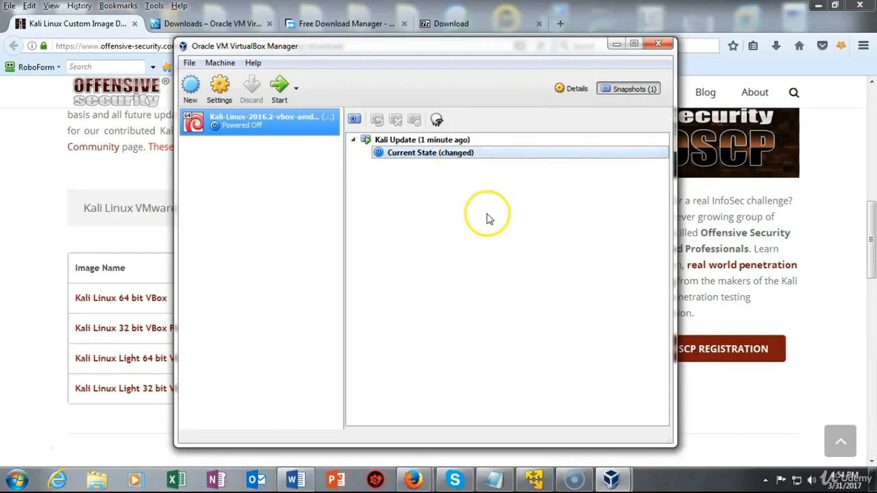
Check the Kali Update snapshot's context menu options without choosing any
{"action": "left_click", "coordinate": [455, 141]}
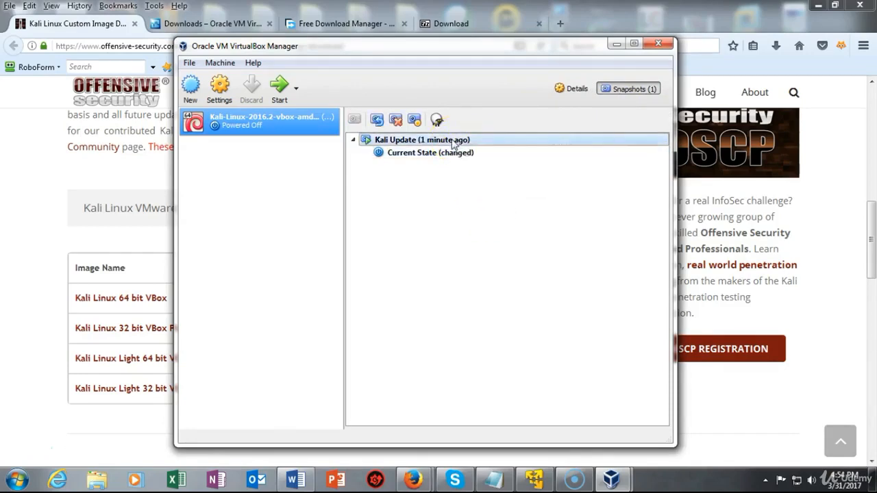
{"action": "right_click", "coordinate": [455, 141]}
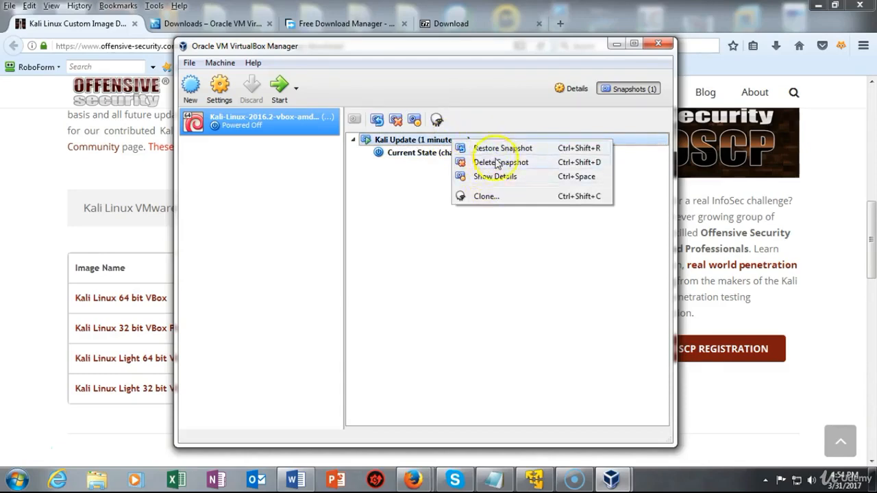
{"action": "left_click", "coordinate": [474, 233]}
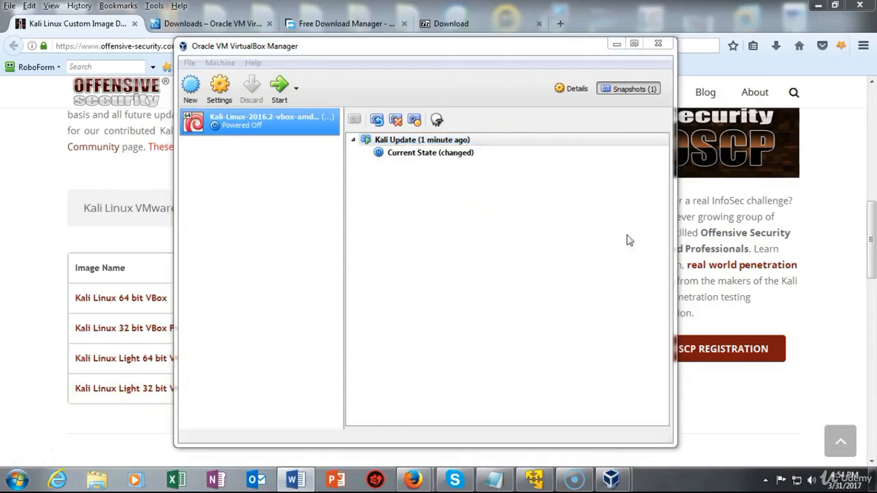
{"action": "right_click", "coordinate": [471, 141]}
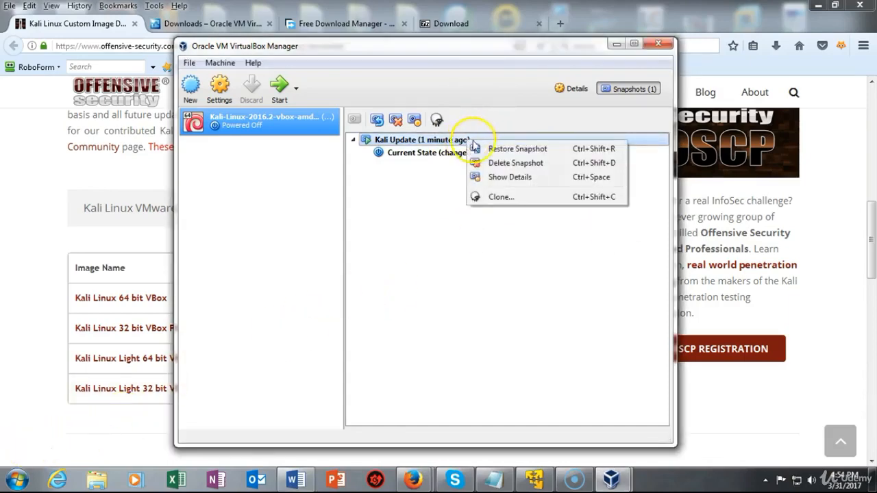
{"action": "left_click", "coordinate": [513, 149]}
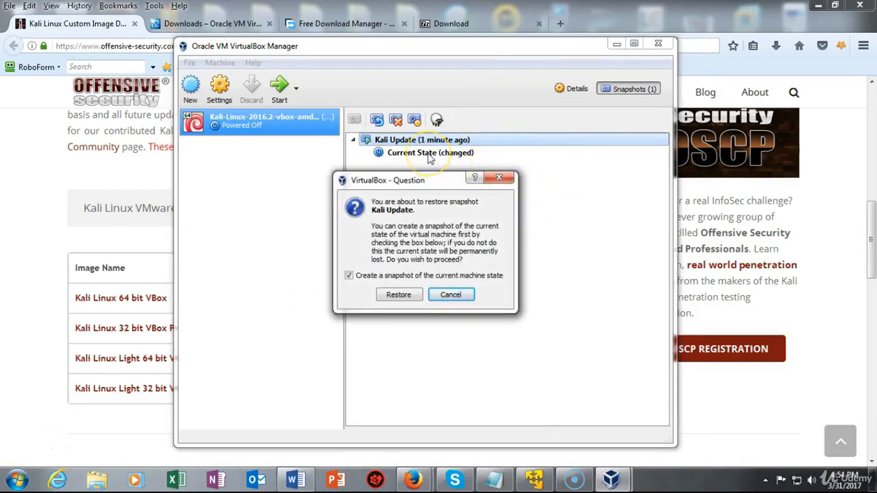
{"action": "left_click", "coordinate": [349, 276]}
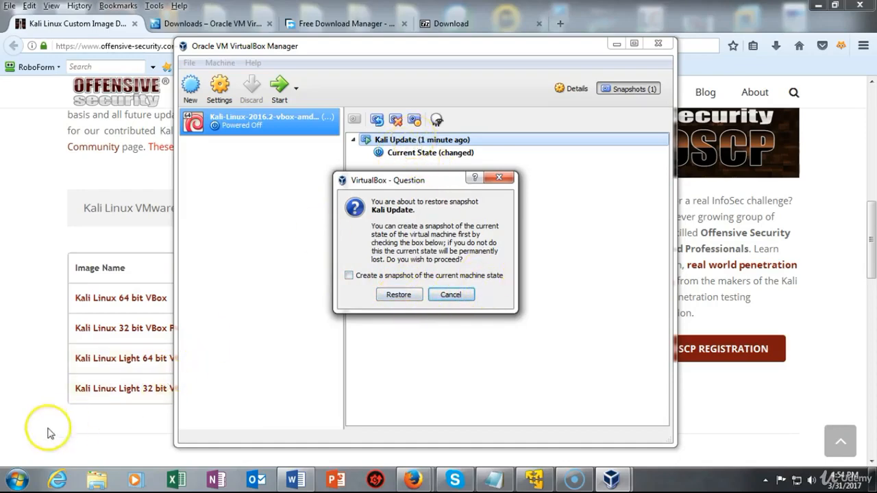
{"action": "key", "text": "Escape"}
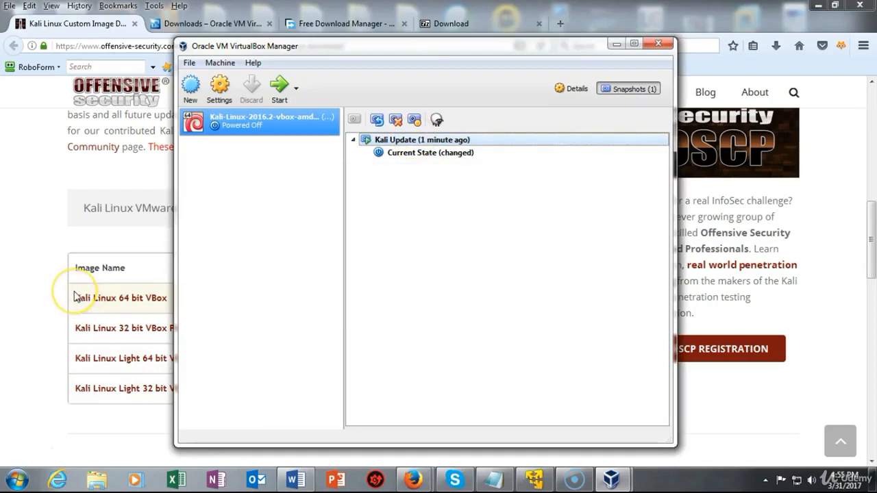